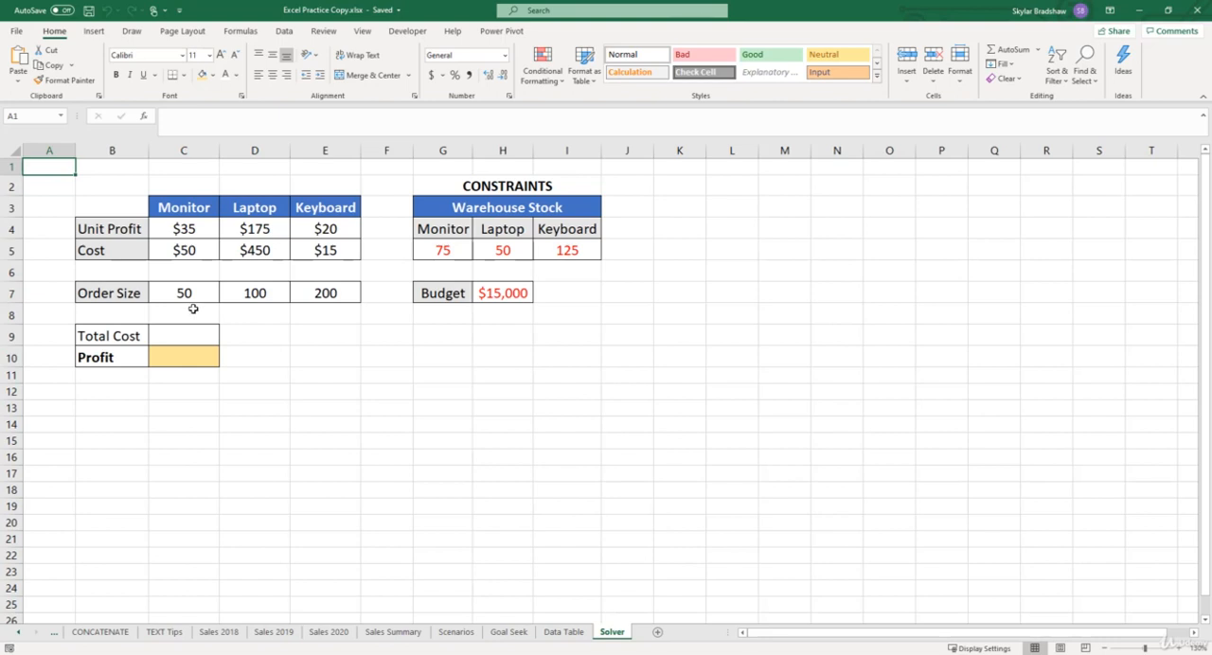
- Calculate Total Cost in C9 with =SUMPRODUCT(C7:E7,C5:E5), multiplying the order sizes by the unit costs
{"action": "left_click", "coordinate": [189, 334]}
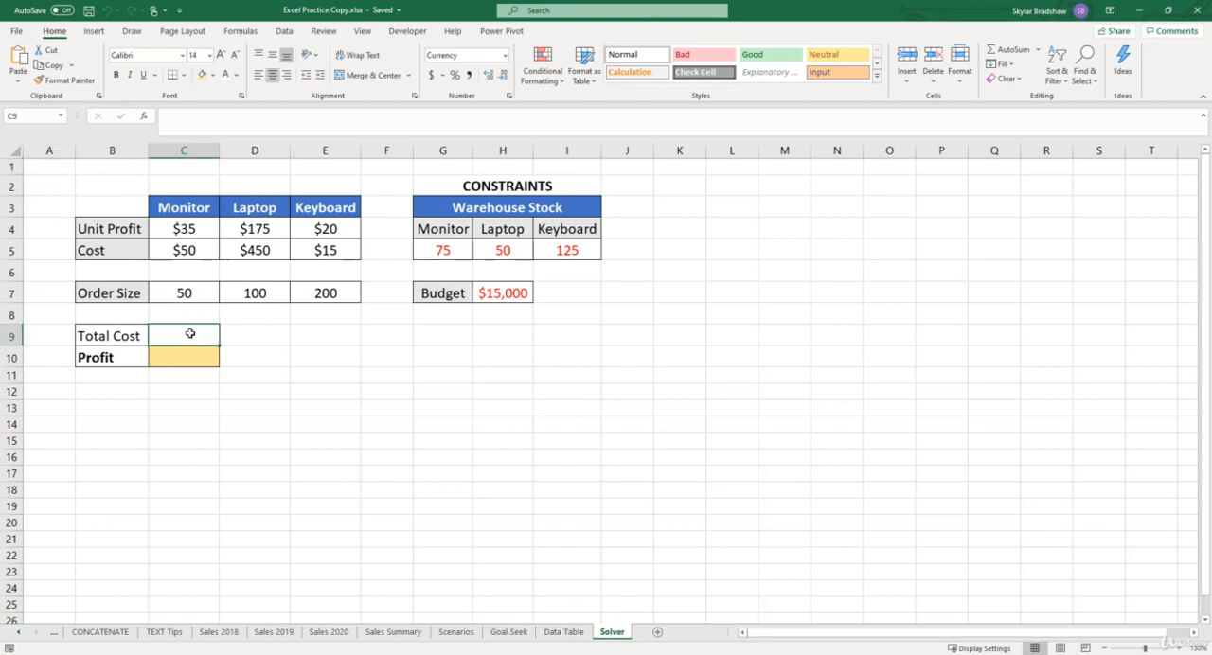
{"action": "type", "text": "="}
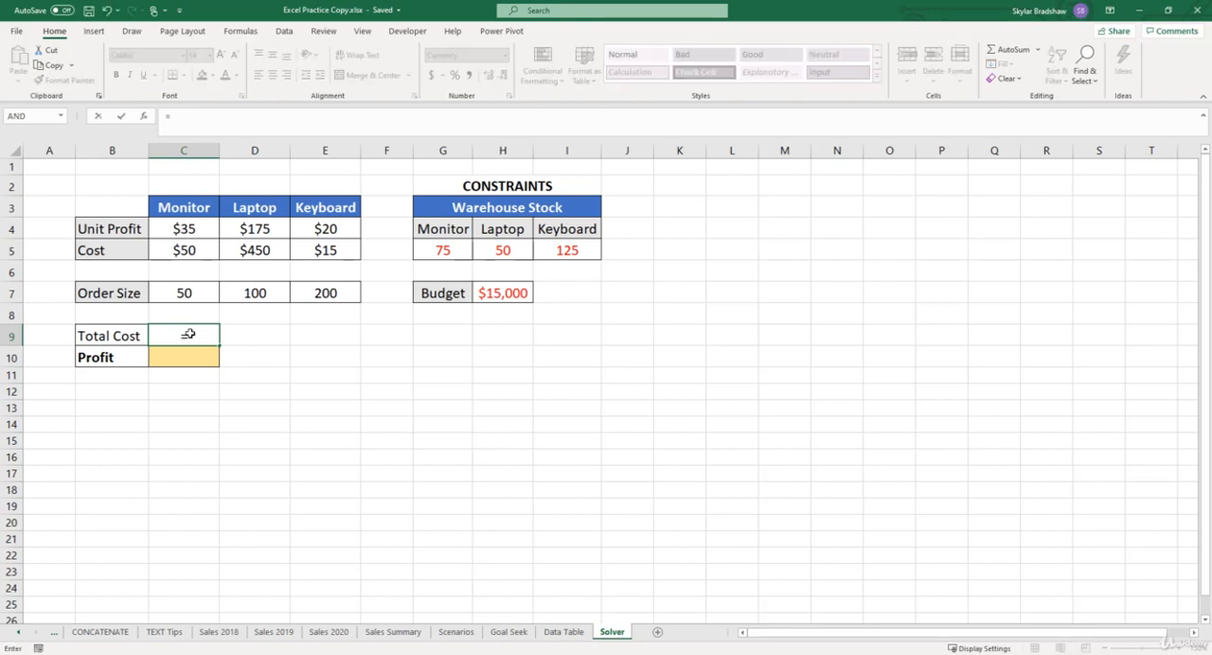
{"action": "type", "text": "sumpr"}
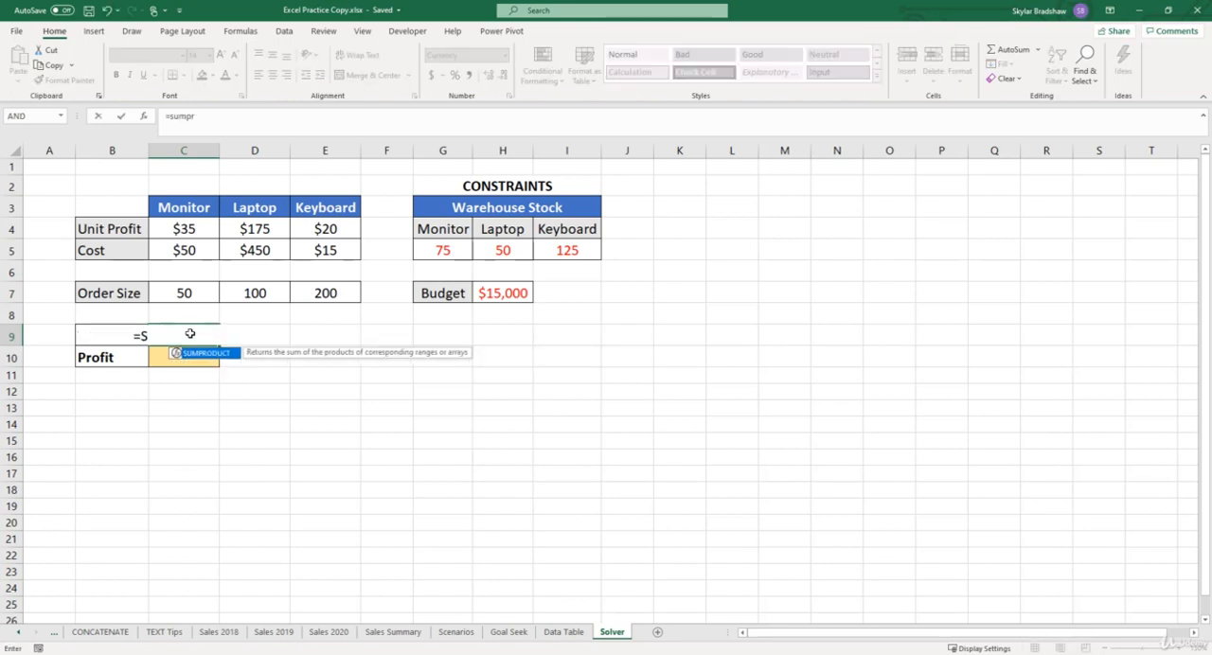
{"action": "key", "text": "Tab"}
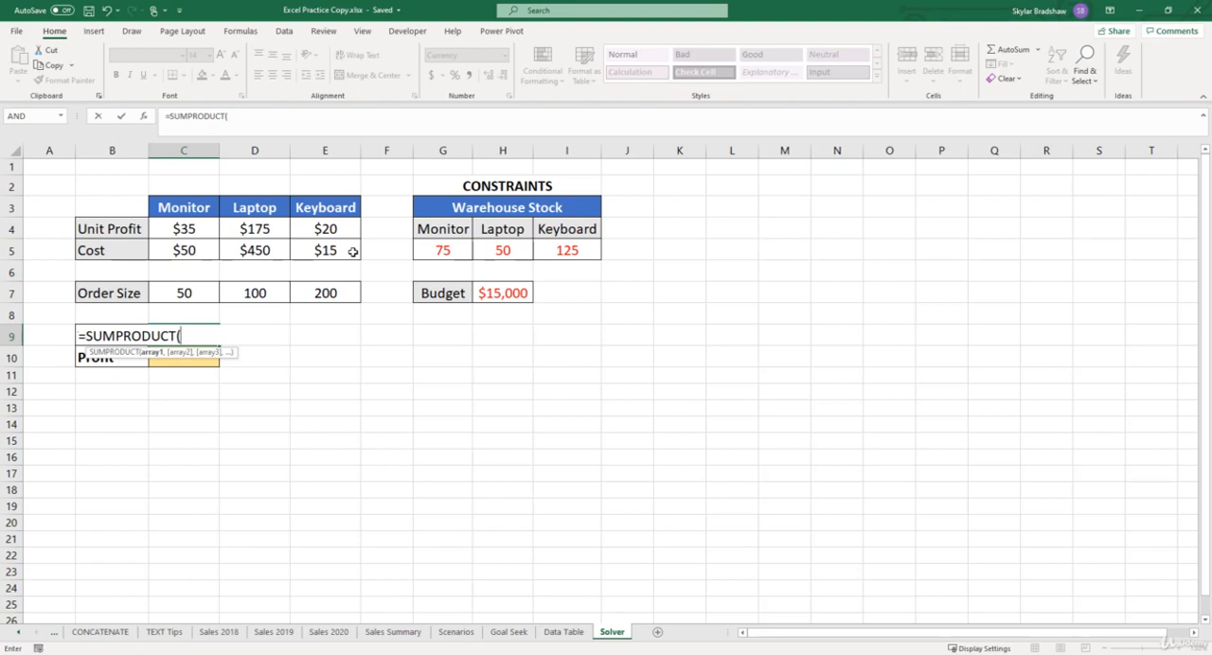
{"action": "left_click_drag", "start_coordinate": [195, 286], "coordinate": [315, 290]}
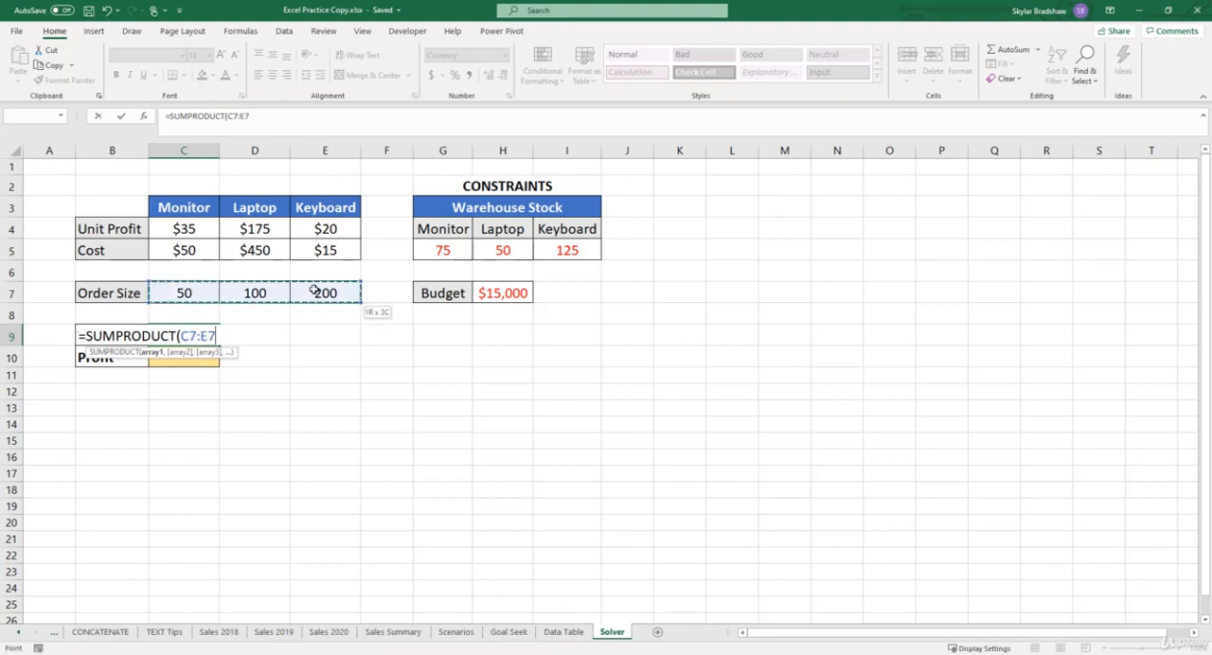
{"action": "type", "text": ","}
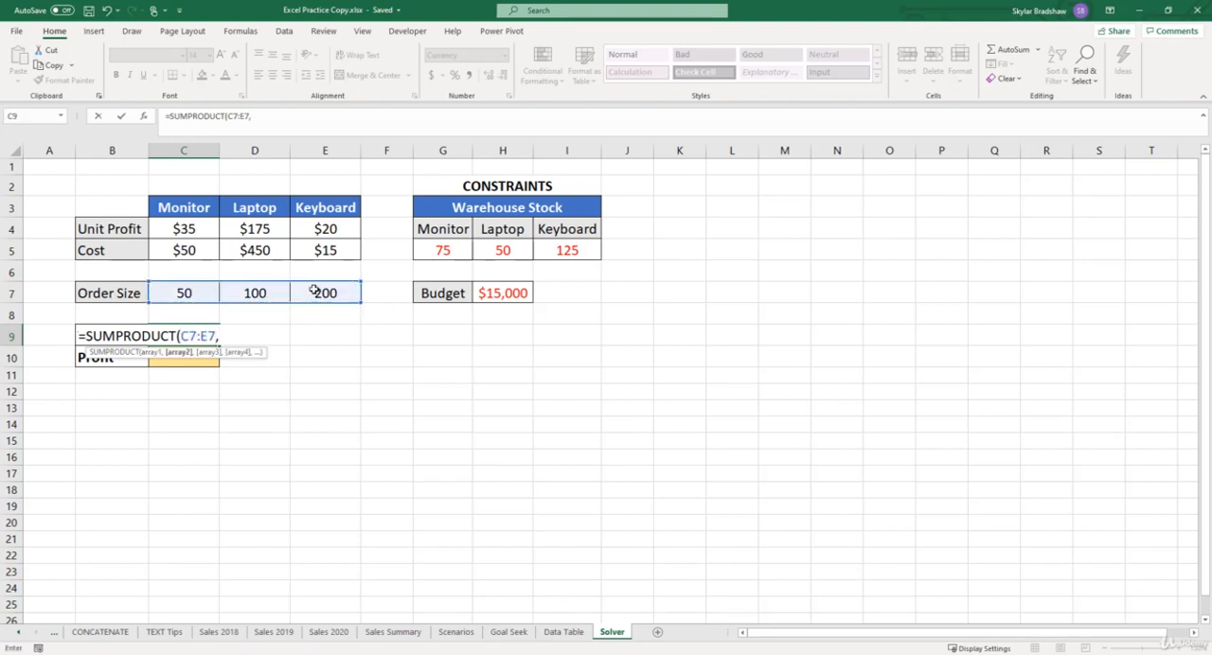
{"action": "left_click_drag", "start_coordinate": [204, 254], "coordinate": [315, 251]}
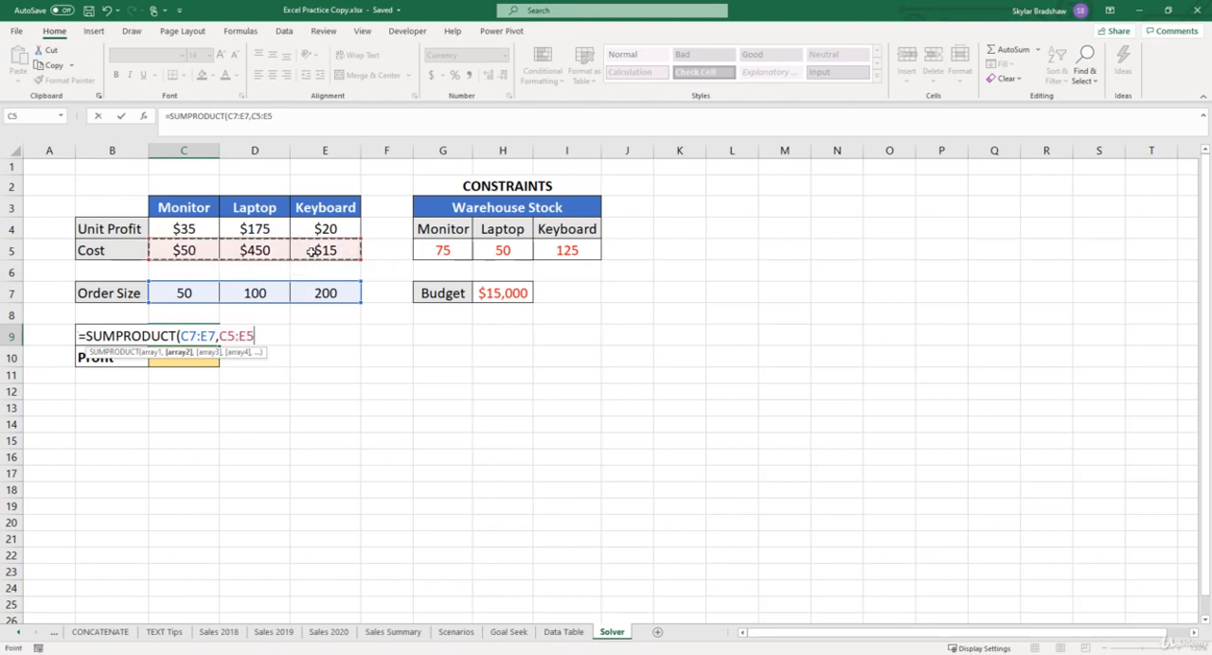
{"action": "type", "text": ")"}
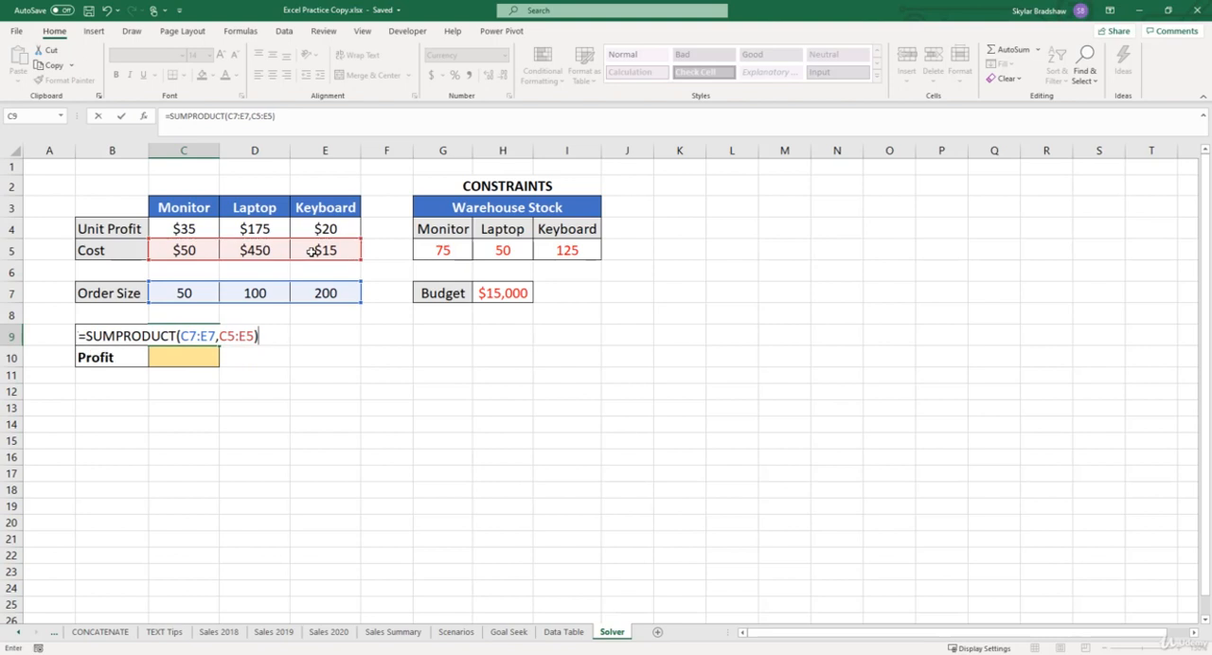
{"action": "key", "text": "Return"}
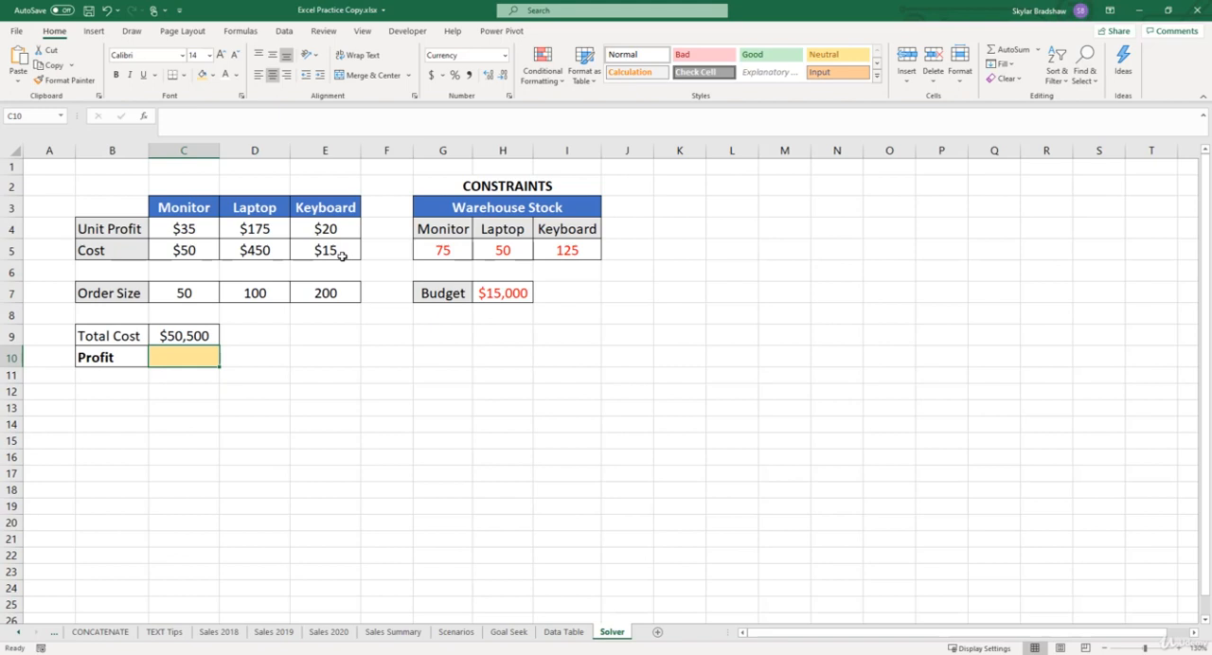
- Calculate Profit in C10 with a SUMPRODUCT of the order sizes C7:E7 and the unit profits C4:E4
{"action": "type", "text": "="}
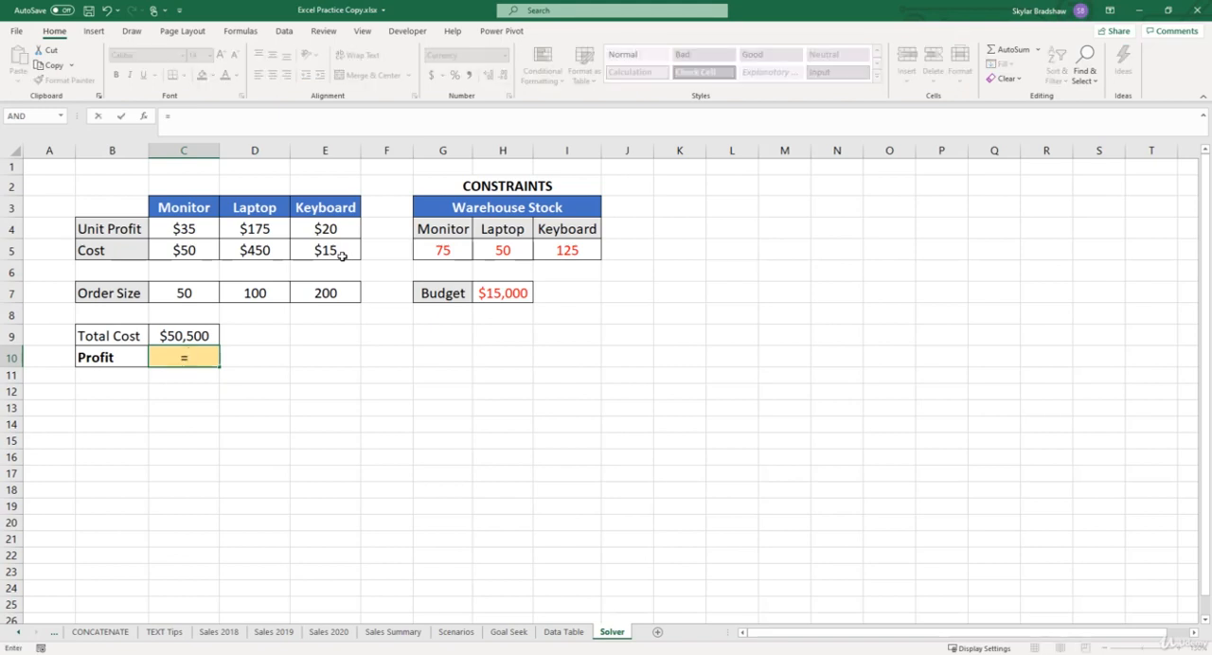
{"action": "type", "text": "sump"}
{"action": "key", "text": "Tab"}
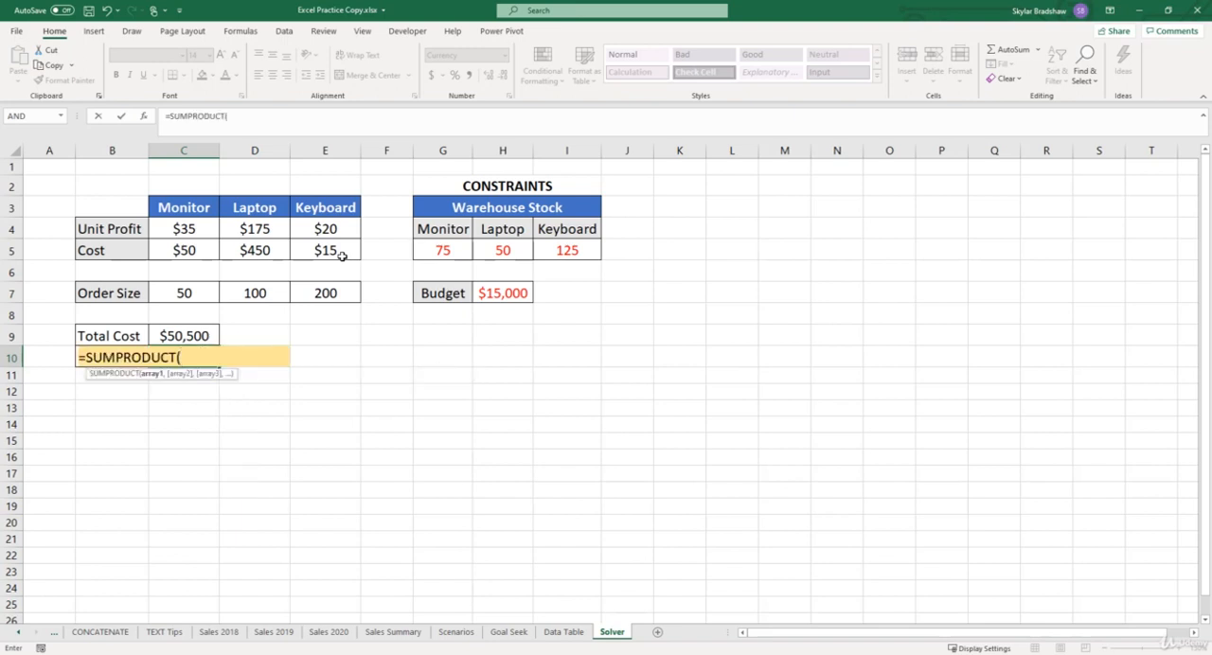
{"action": "left_click", "coordinate": [212, 293]}
{"action": "left_click_drag", "start_coordinate": [212, 293], "coordinate": [301, 289]}
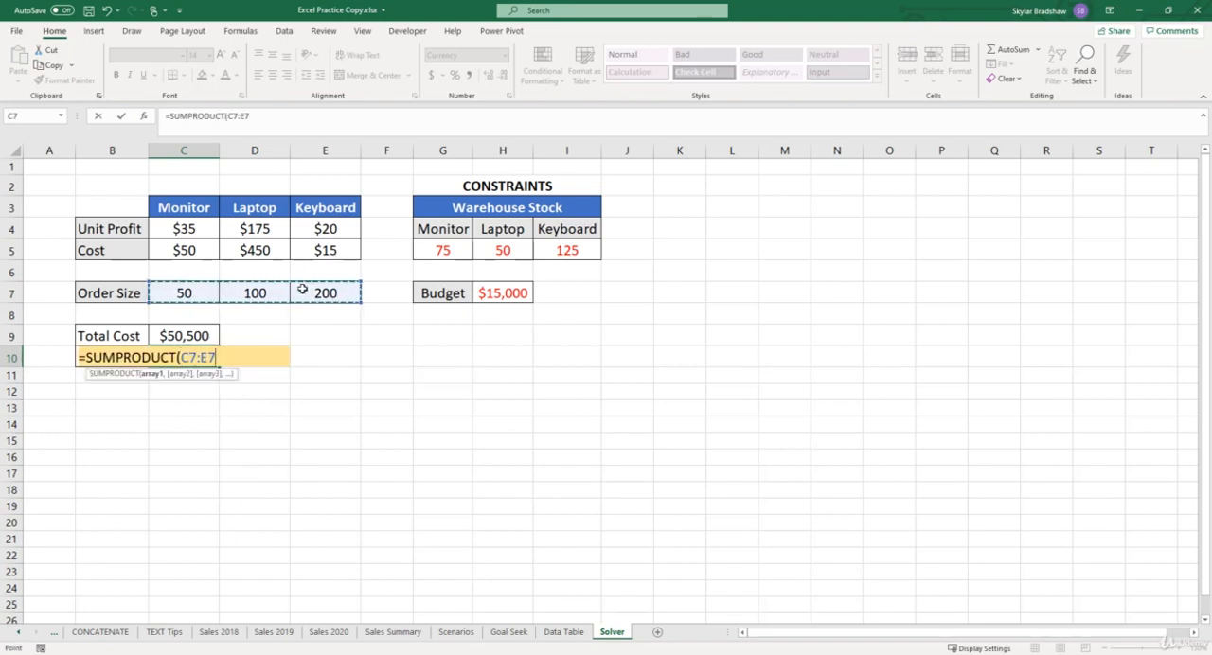
{"action": "type", "text": ","}
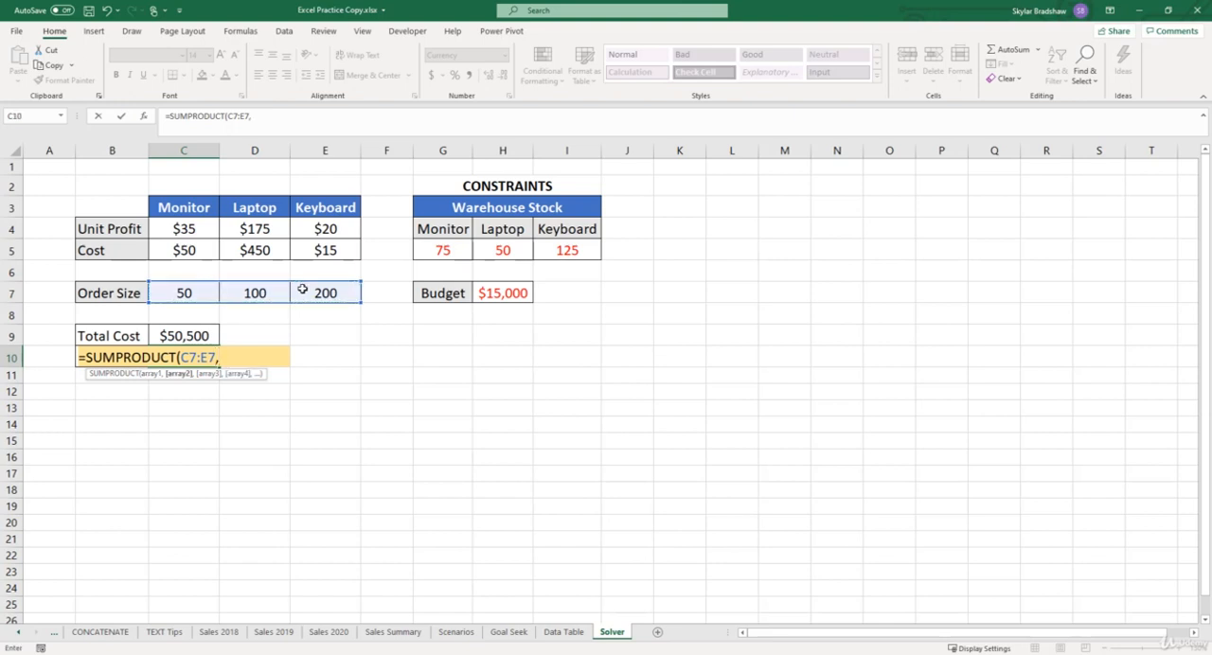
{"action": "left_click", "coordinate": [207, 230]}
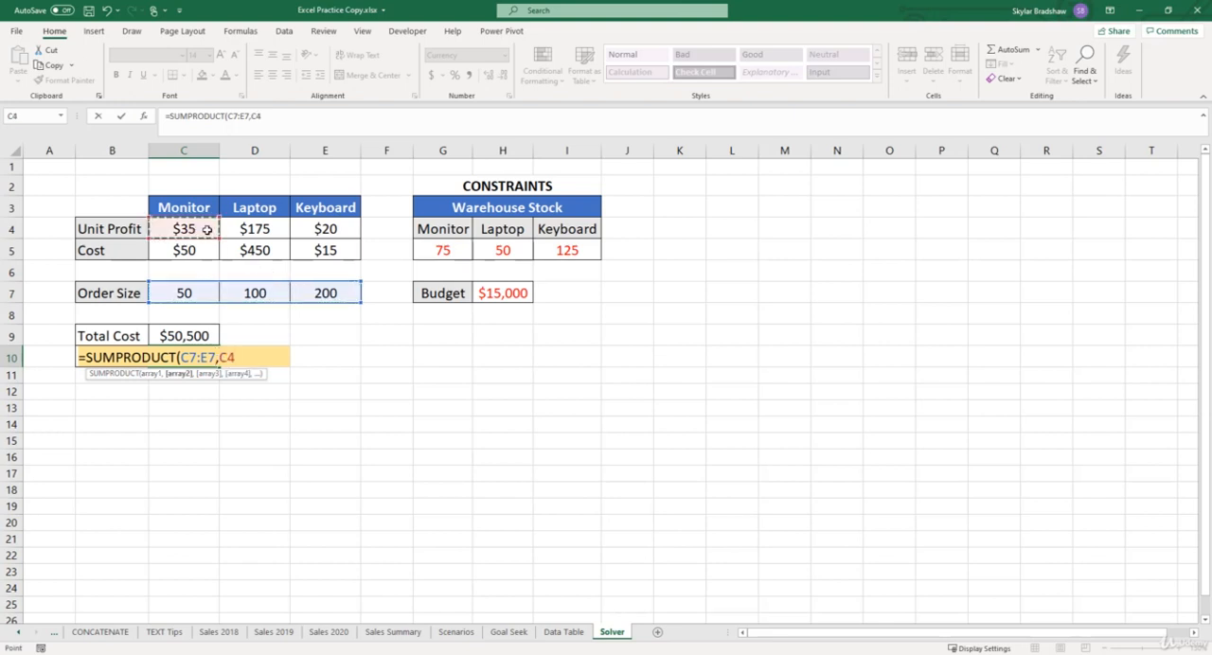
{"action": "left_click_drag", "start_coordinate": [207, 230], "coordinate": [312, 230]}
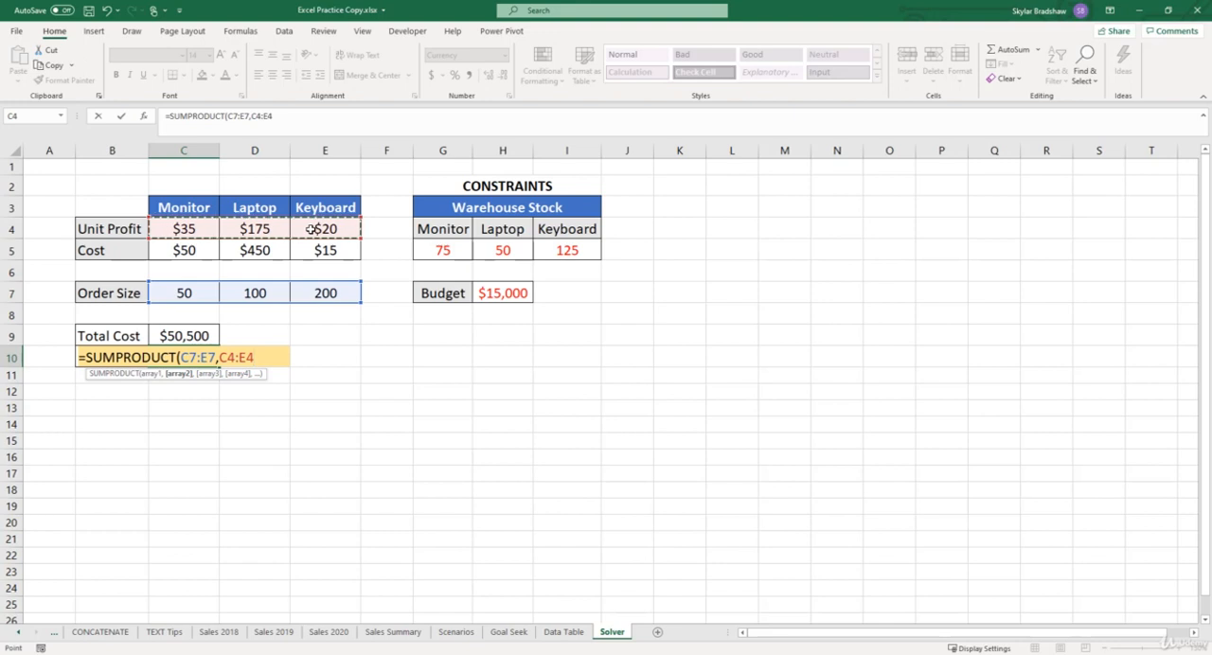
{"action": "key", "text": "Return"}
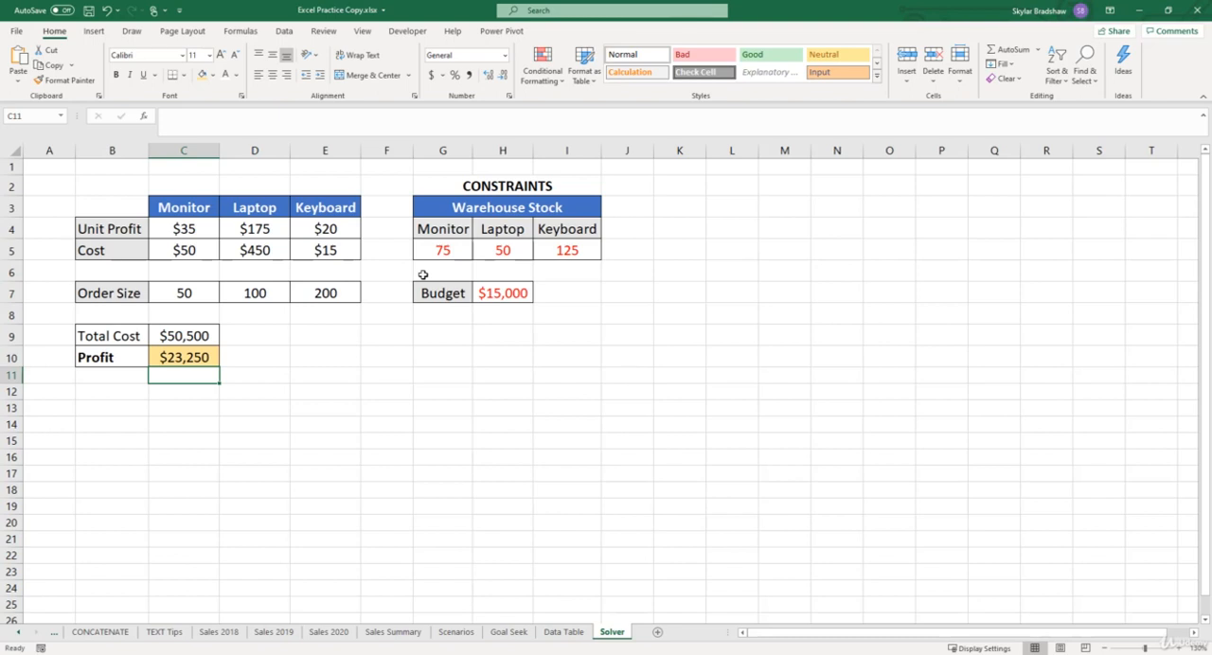
- Enable the Solver Add-in through the Excel add-ins options
{"action": "left_click_drag", "start_coordinate": [203, 294], "coordinate": [340, 299]}
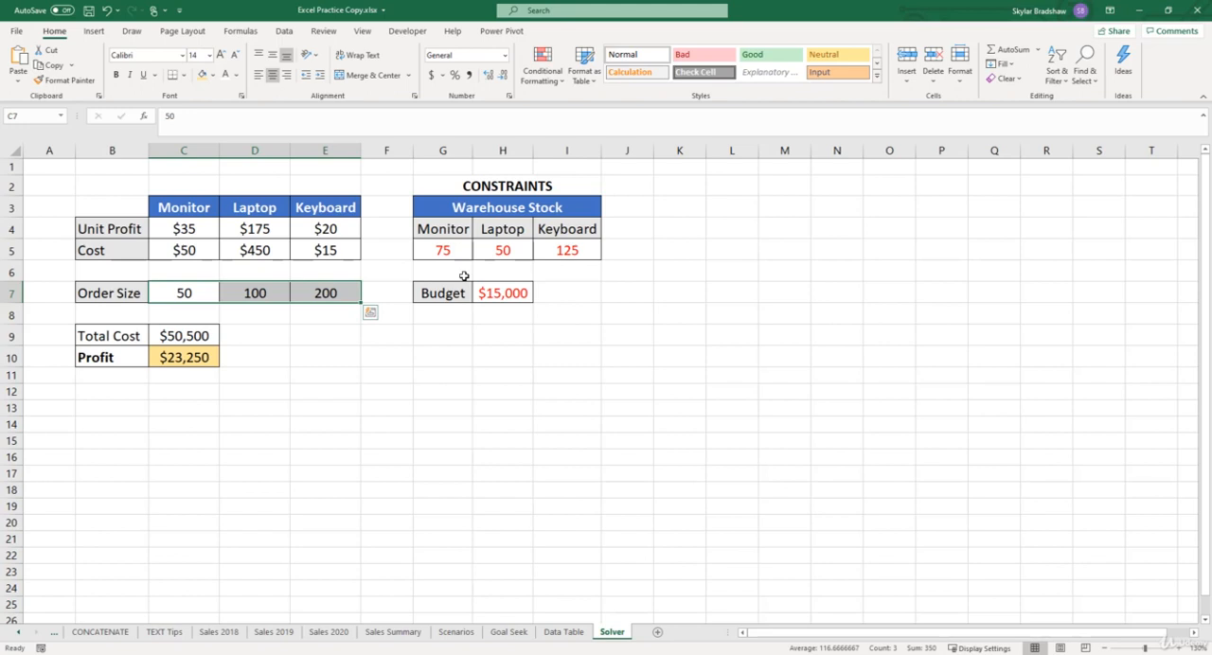
{"action": "left_click", "coordinate": [17, 32]}
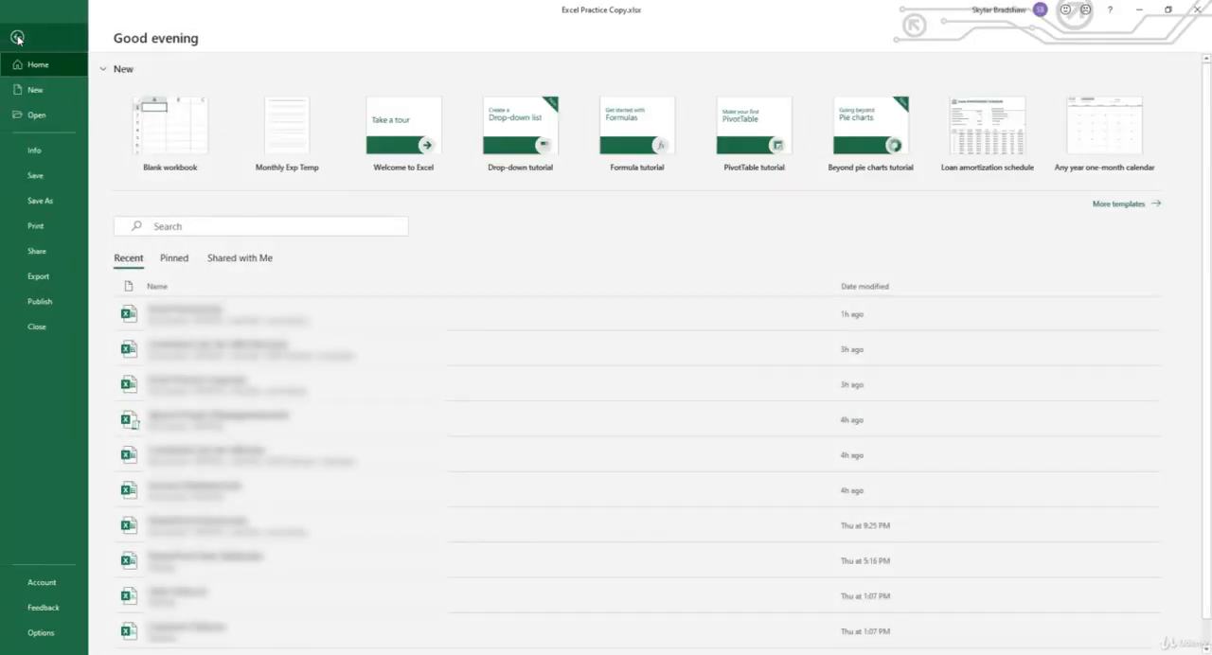
{"action": "left_click", "coordinate": [63, 636]}
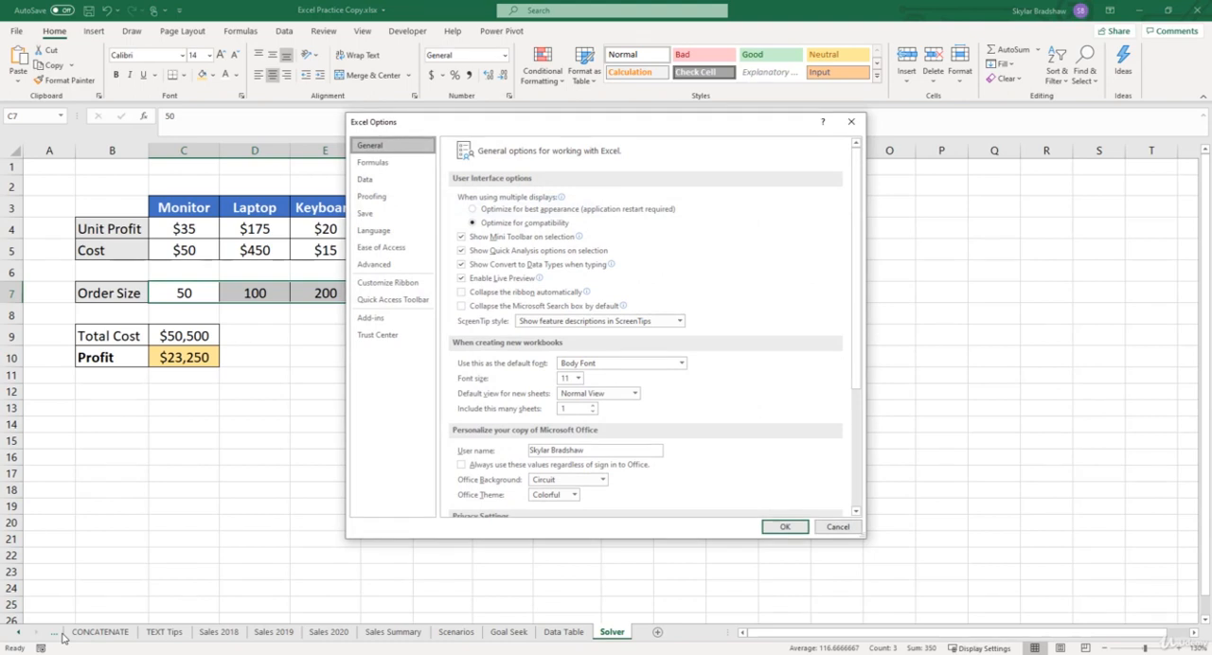
{"action": "left_click", "coordinate": [371, 318]}
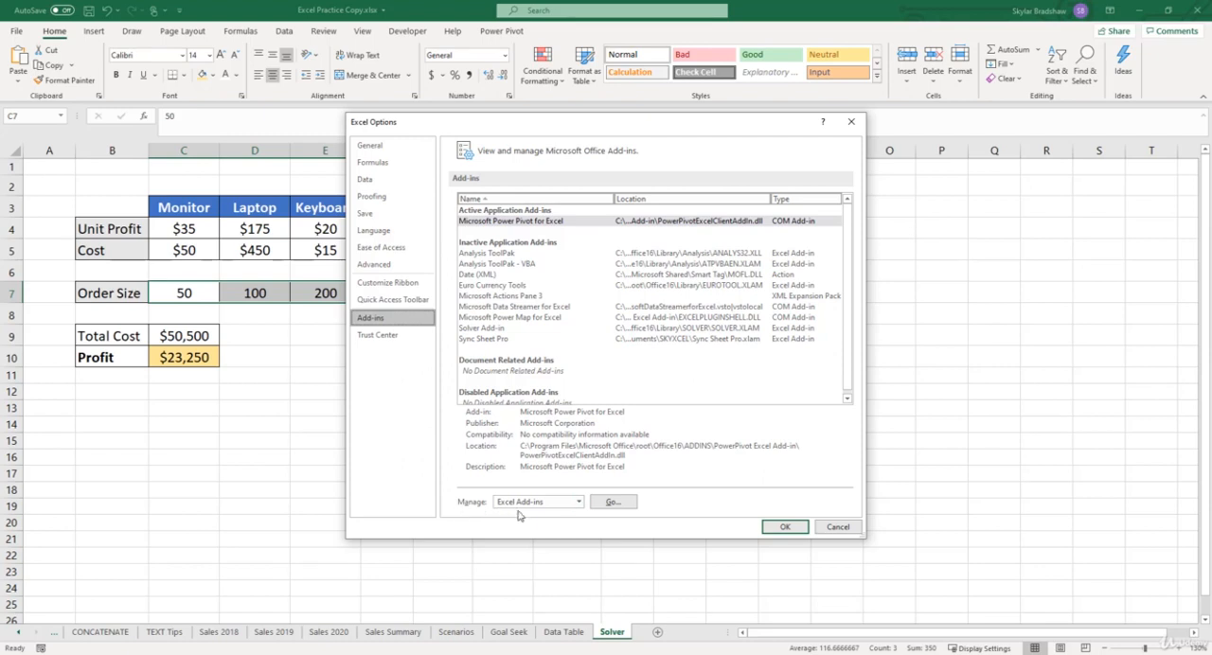
{"action": "left_click", "coordinate": [622, 503]}
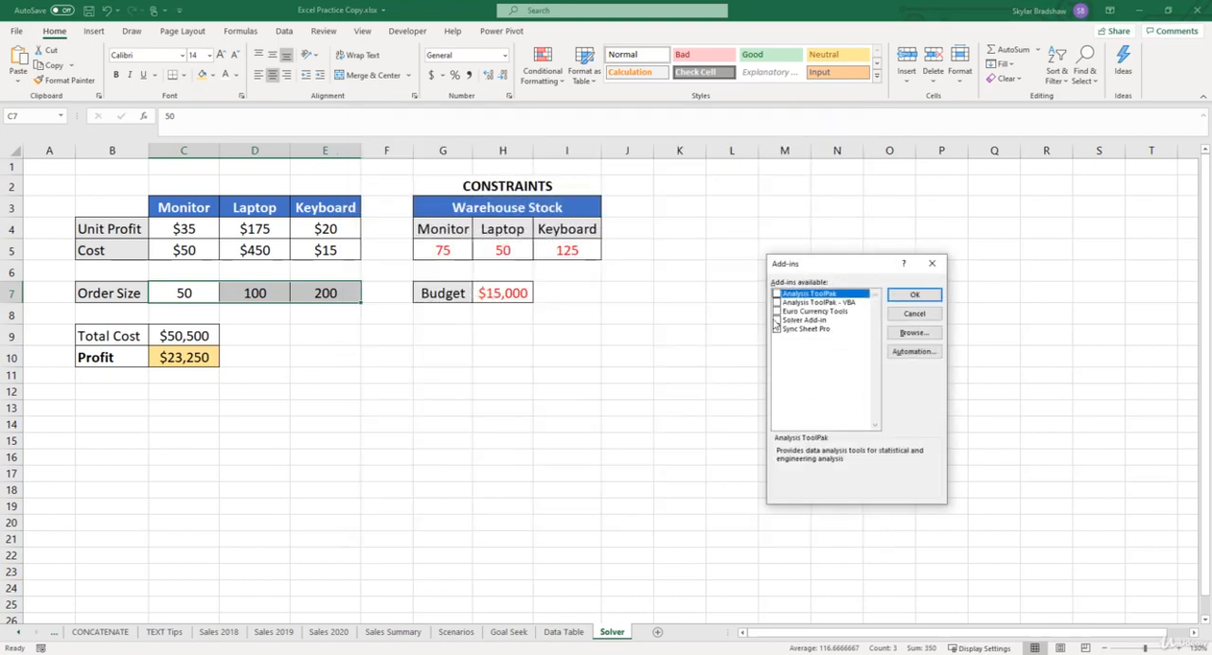
{"action": "left_click", "coordinate": [776, 320]}
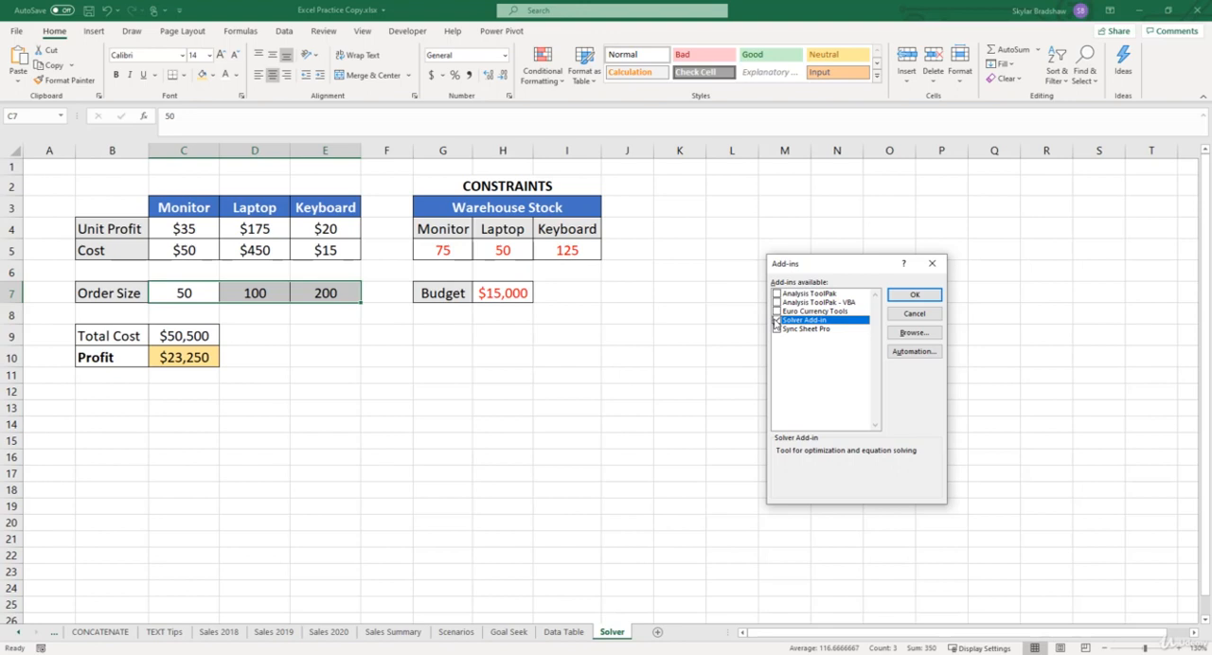
{"action": "left_click", "coordinate": [899, 296]}
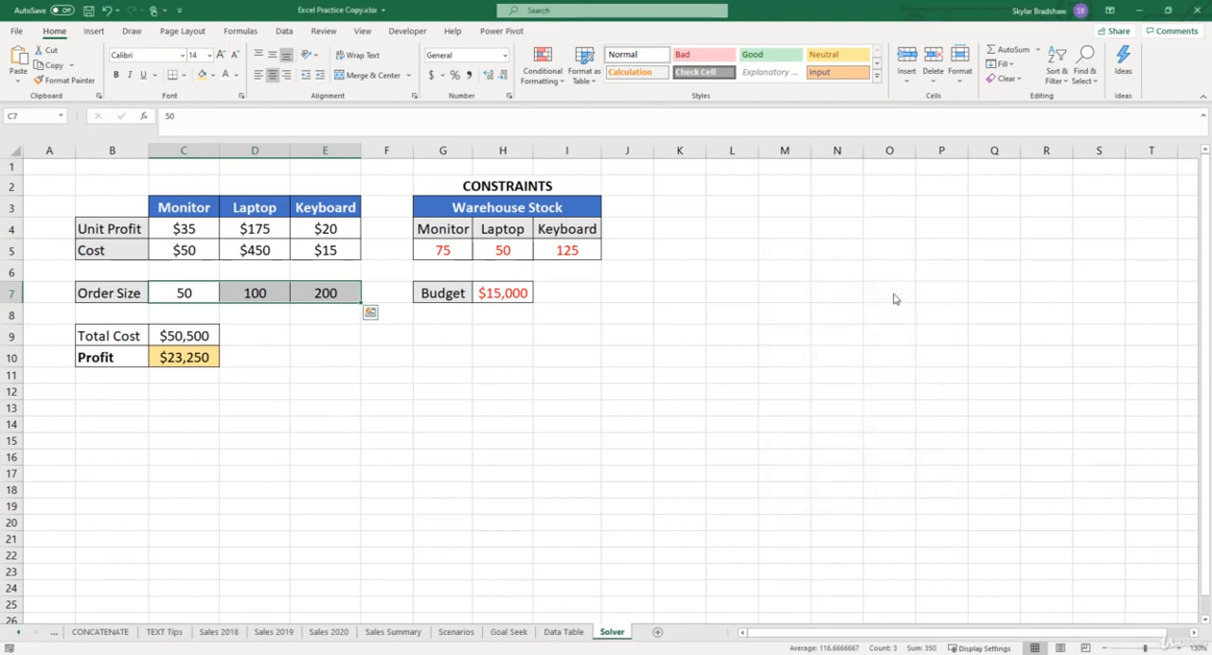
- Set up Solver to maximize the profit cell C10 by changing the order size cells C7:E7
{"action": "left_click", "coordinate": [284, 31]}
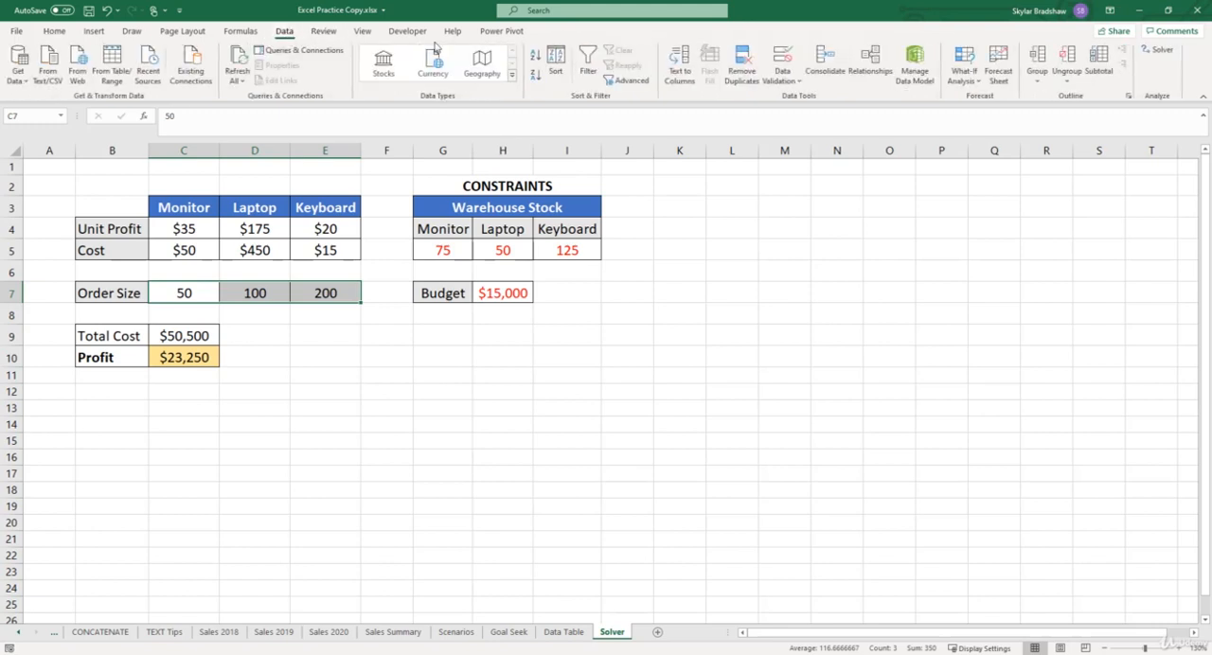
{"action": "left_click", "coordinate": [1162, 53]}
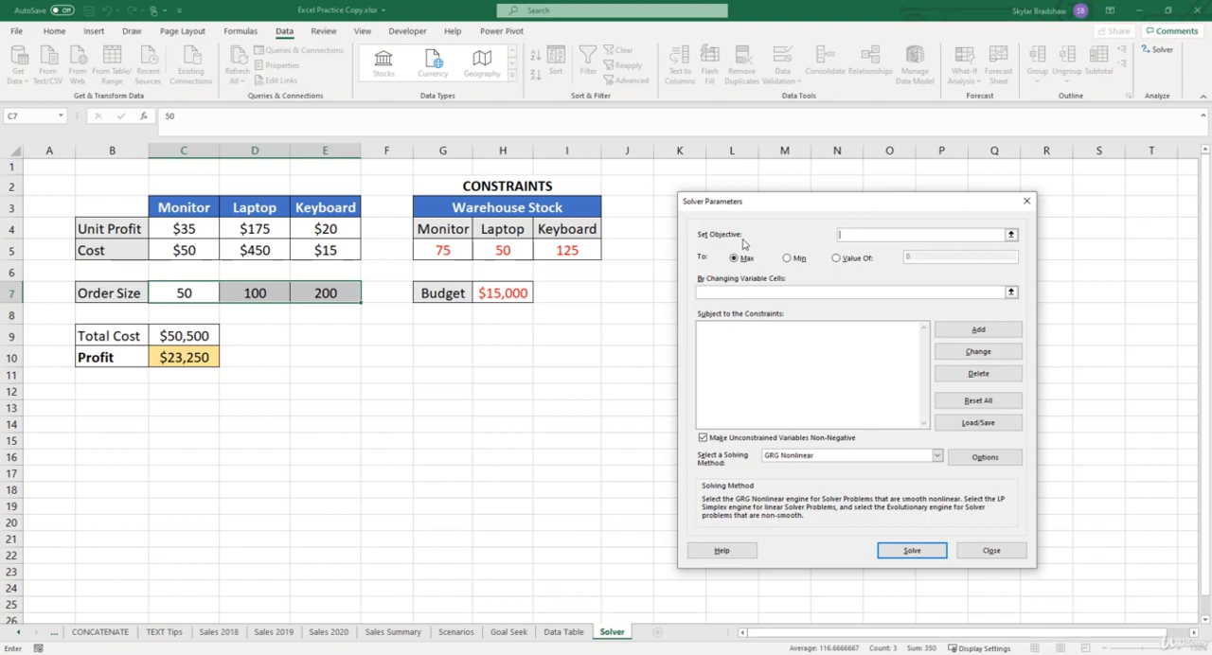
{"action": "left_click", "coordinate": [184, 360]}
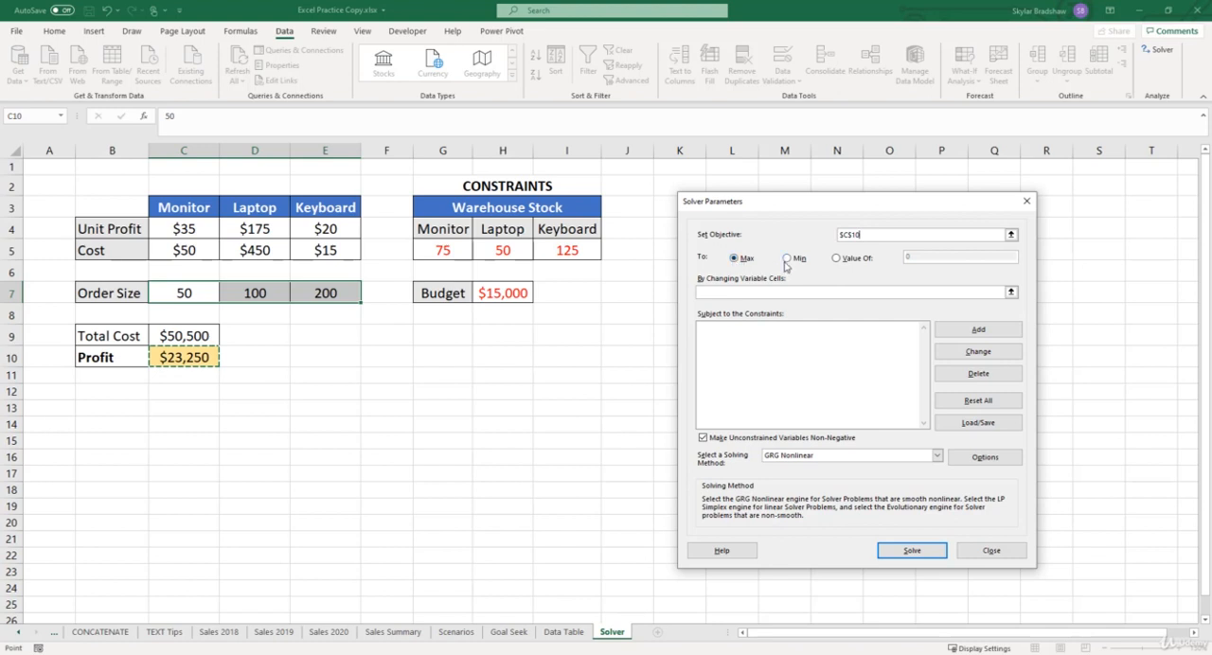
{"action": "left_click", "coordinate": [829, 291]}
{"action": "left_click_drag", "start_coordinate": [205, 297], "coordinate": [333, 298]}
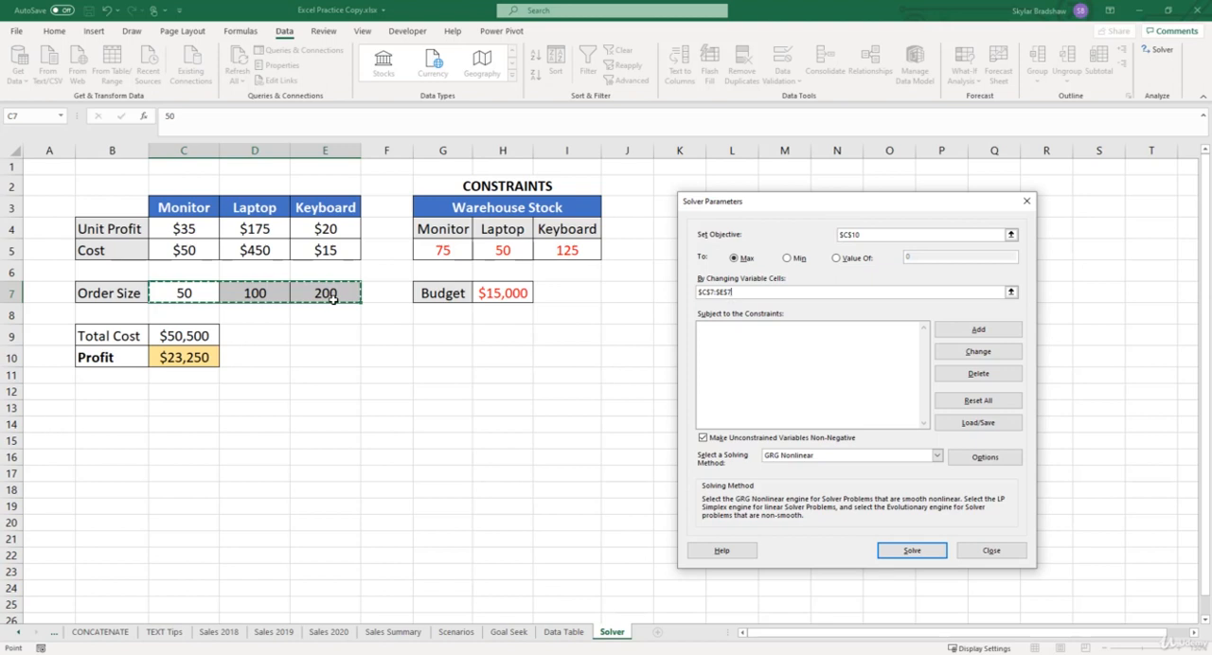
- Add a Solver constraint keeping the order sizes C7:E7 less than or equal to the warehouse stock G5:I5
{"action": "left_click", "coordinate": [723, 338]}
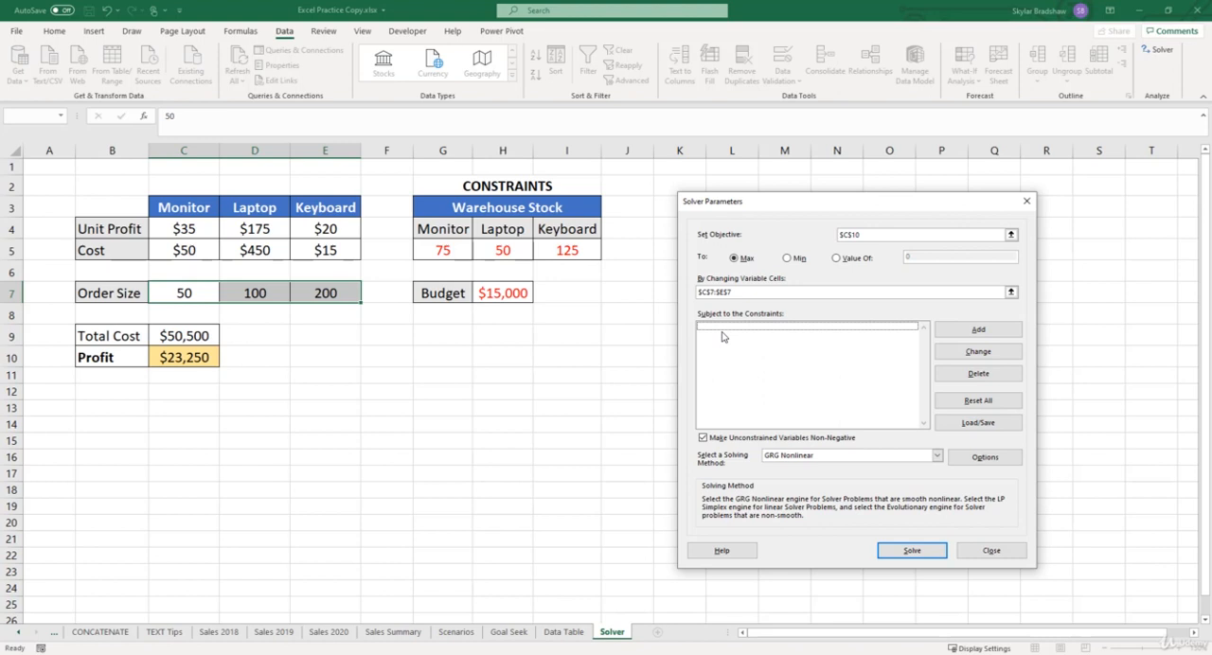
{"action": "left_click", "coordinate": [948, 333]}
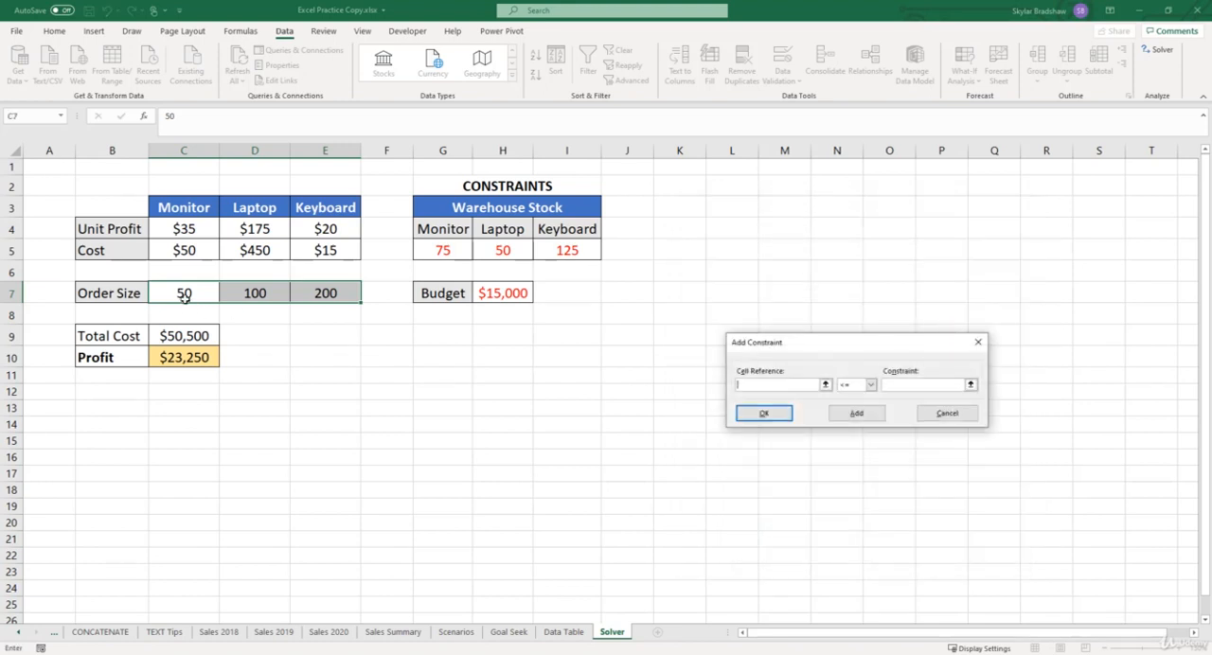
{"action": "left_click_drag", "start_coordinate": [183, 297], "coordinate": [299, 294]}
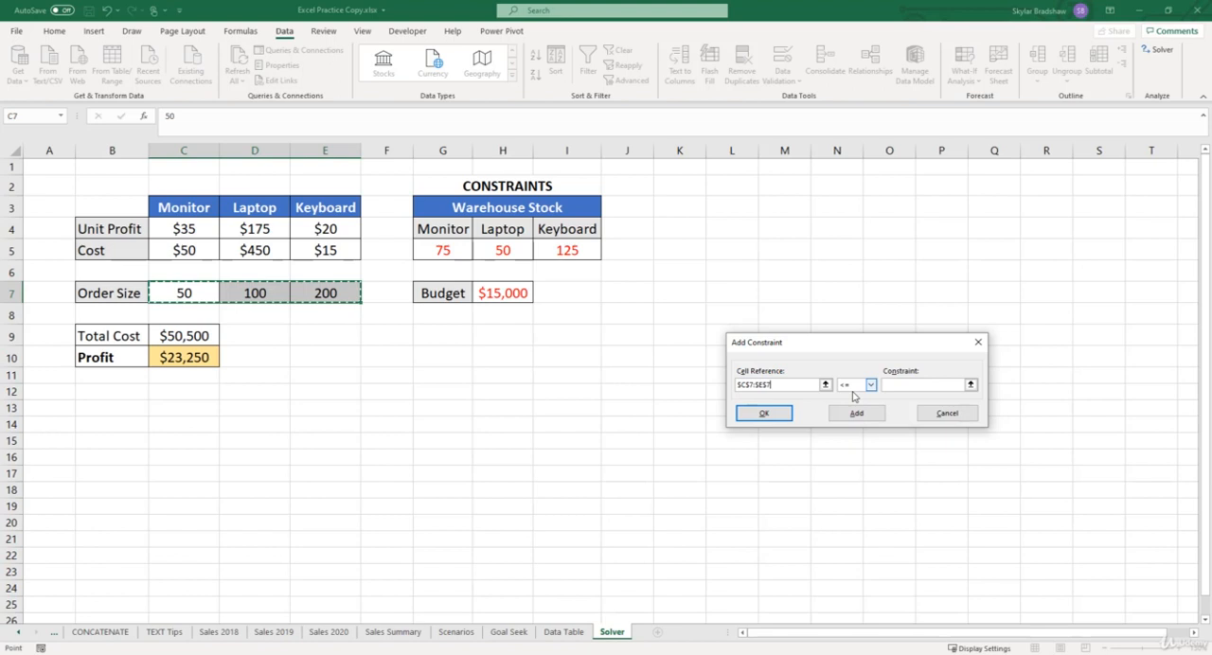
{"action": "left_click", "coordinate": [892, 385]}
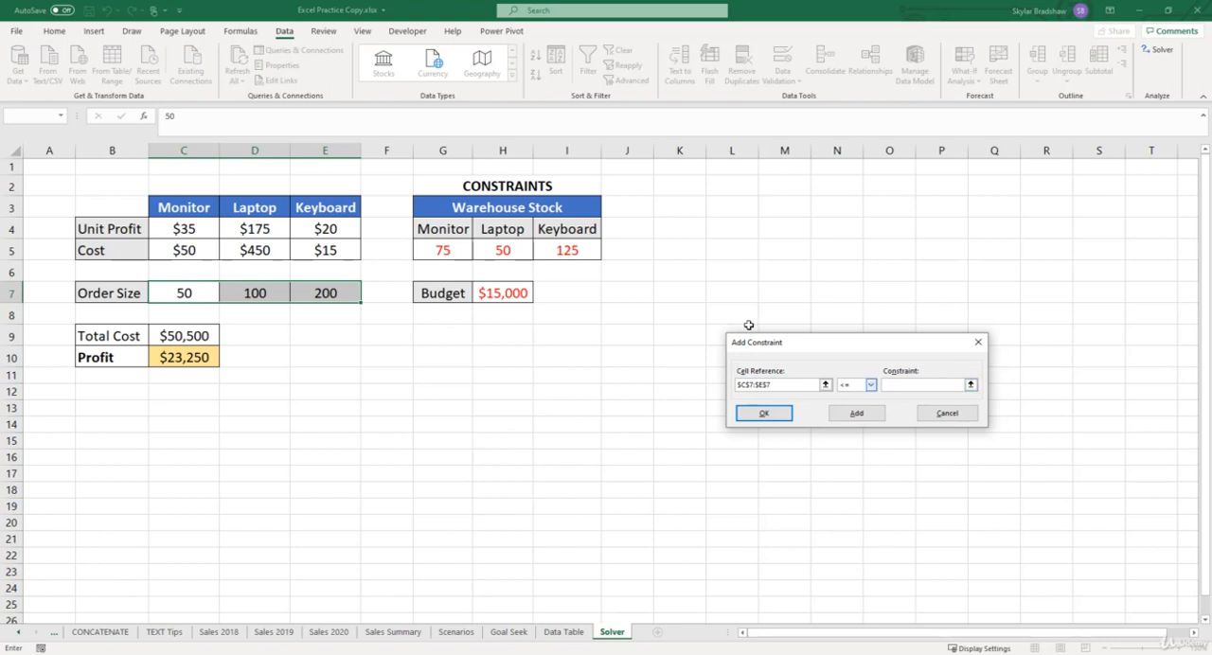
{"action": "left_click_drag", "start_coordinate": [456, 249], "coordinate": [547, 248]}
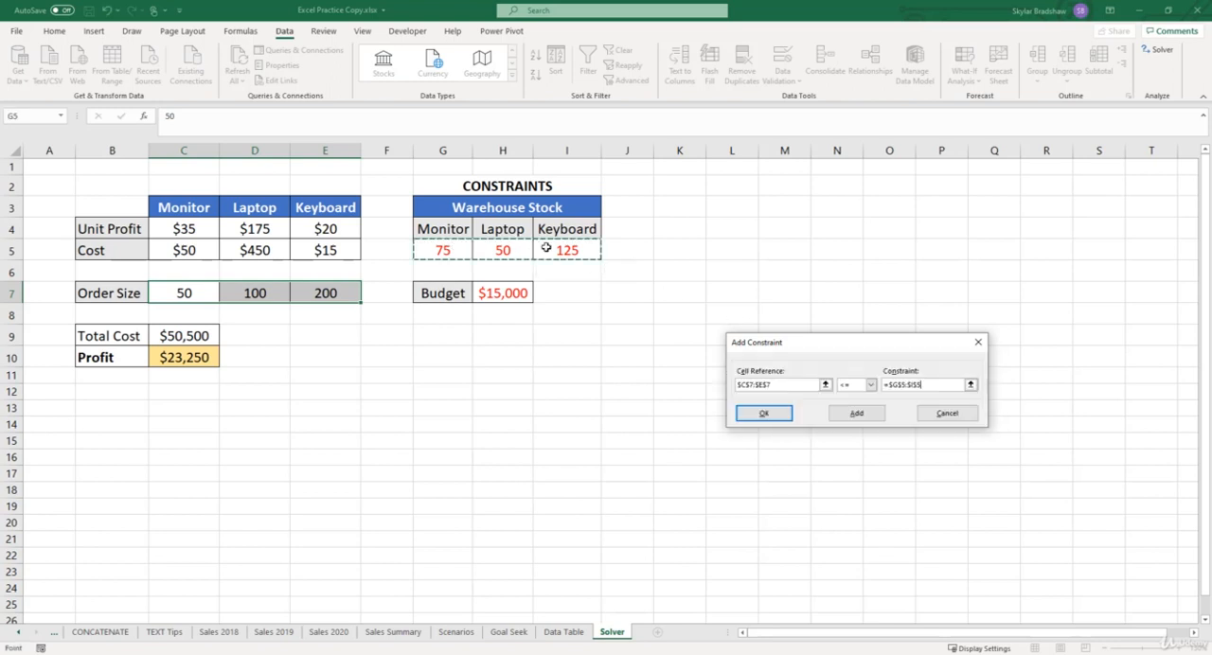
{"action": "left_click", "coordinate": [763, 414]}
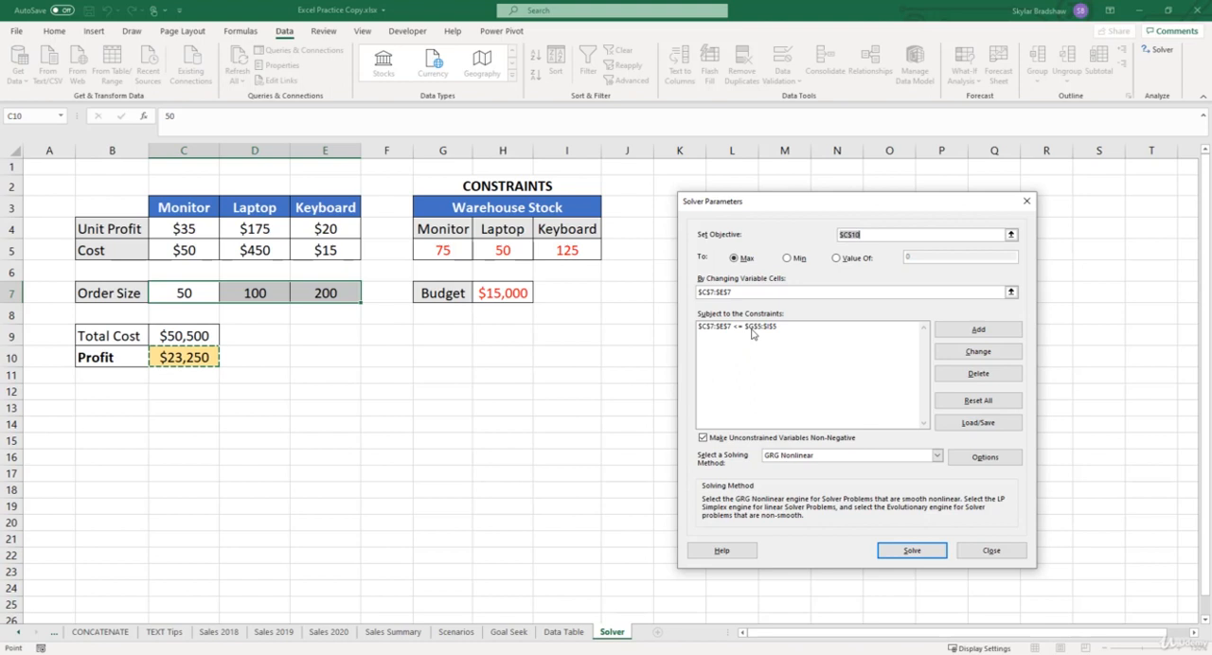
- Add a Solver constraint keeping the total cost in C9 less than or equal to the budget in H7
{"action": "left_click", "coordinate": [946, 330]}
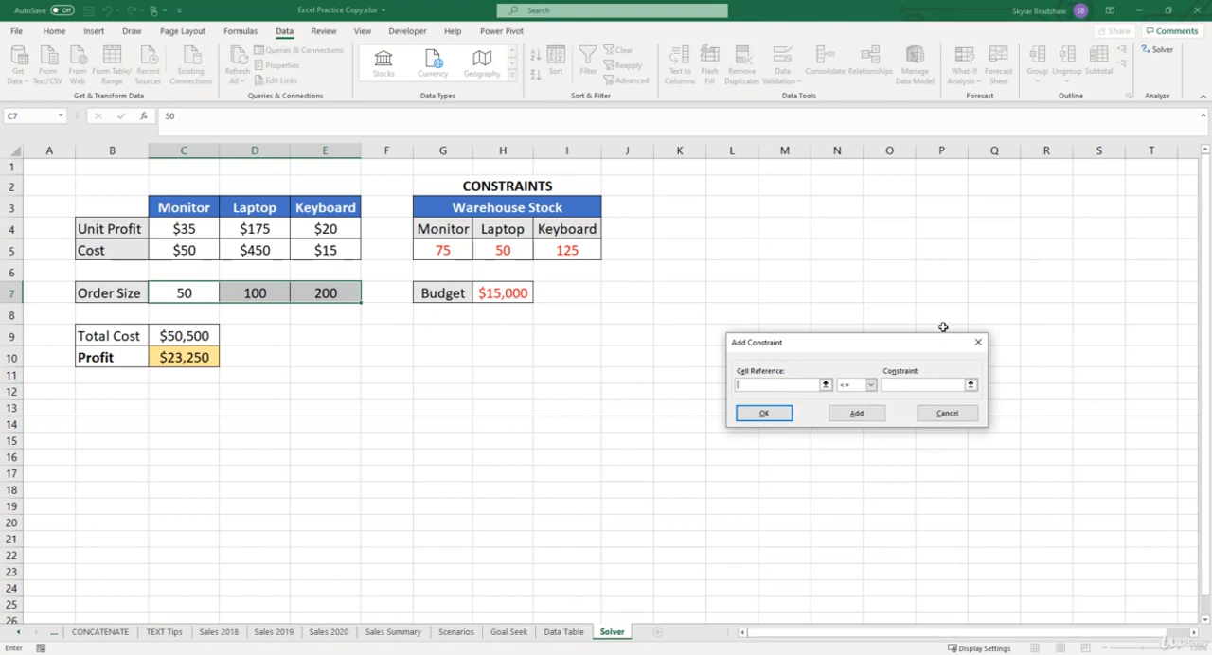
{"action": "left_click", "coordinate": [212, 334]}
{"action": "left_click", "coordinate": [893, 385]}
{"action": "left_click", "coordinate": [516, 293]}
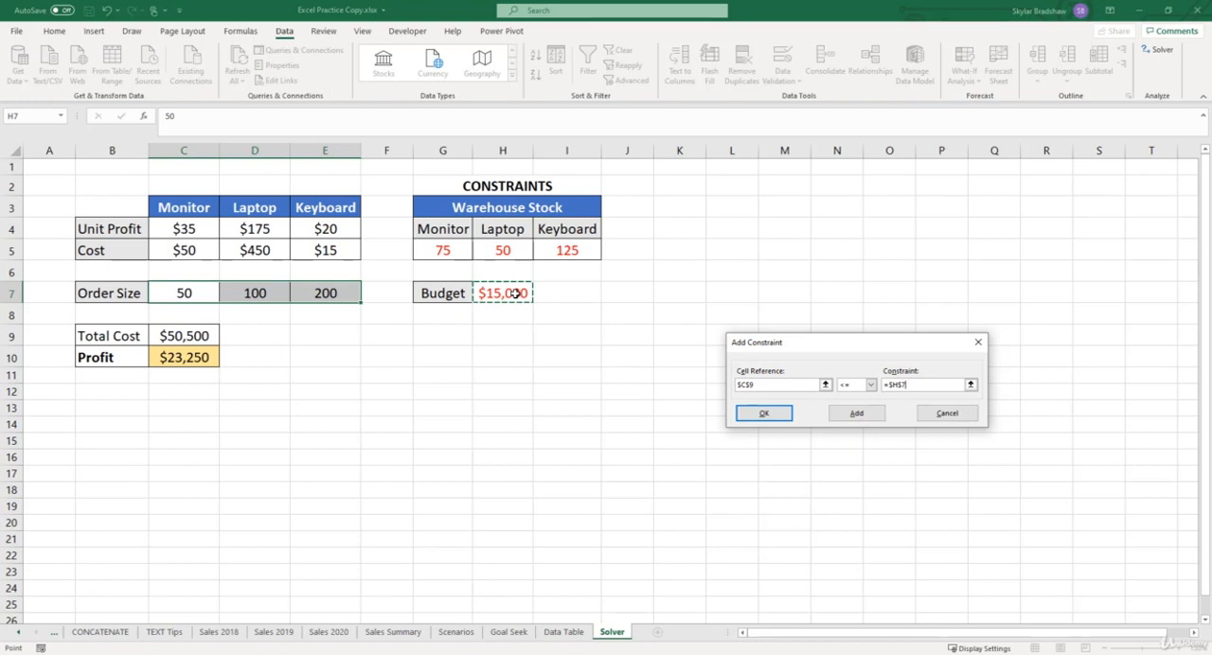
{"action": "left_click", "coordinate": [856, 414]}
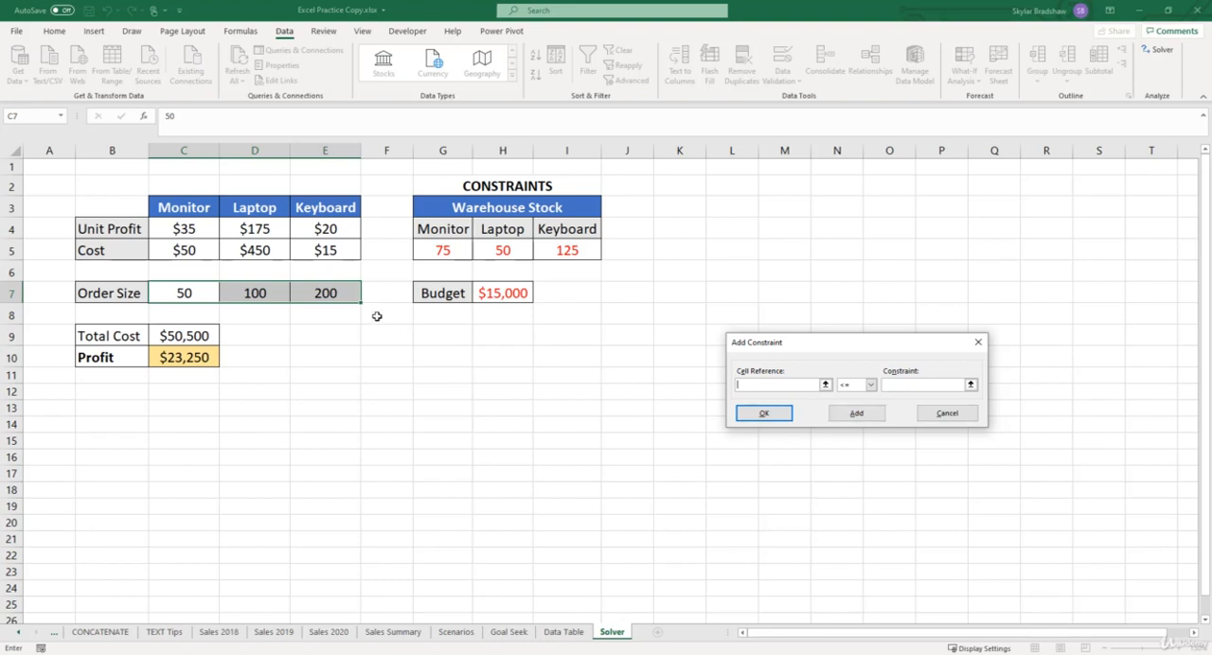
- Add a Solver constraint requiring the order sizes C7:E7 to be integers, and solve the model, keeping the Solver solution
{"action": "left_click_drag", "start_coordinate": [195, 289], "coordinate": [298, 290]}
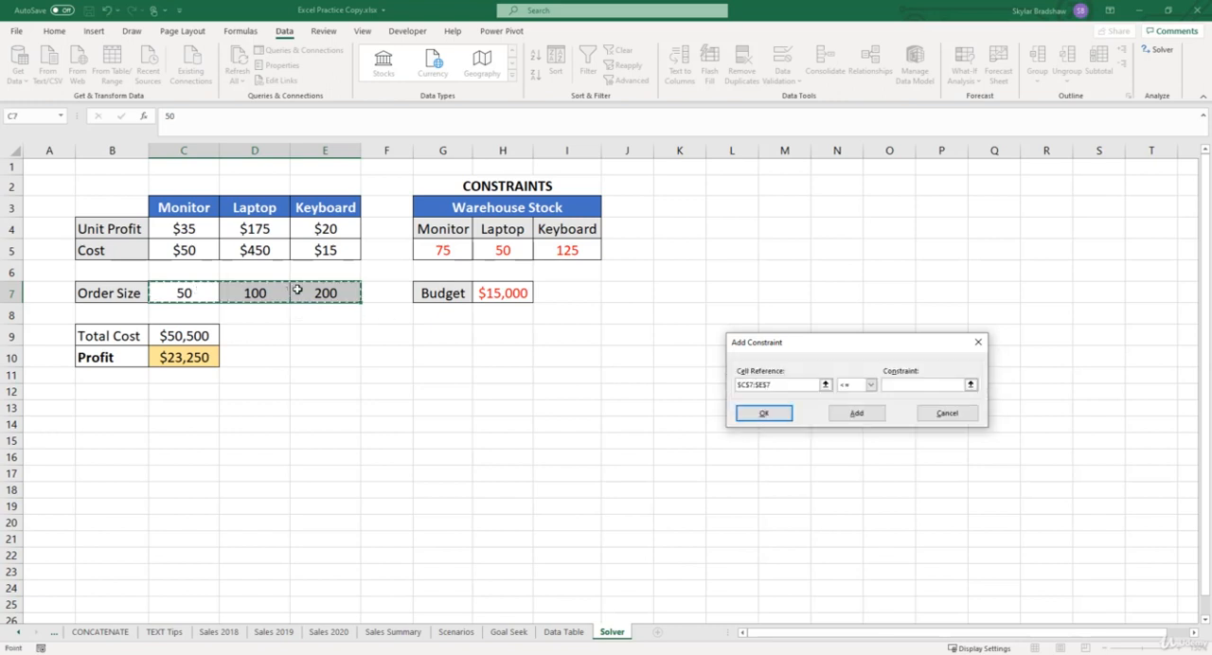
{"action": "left_click", "coordinate": [872, 385]}
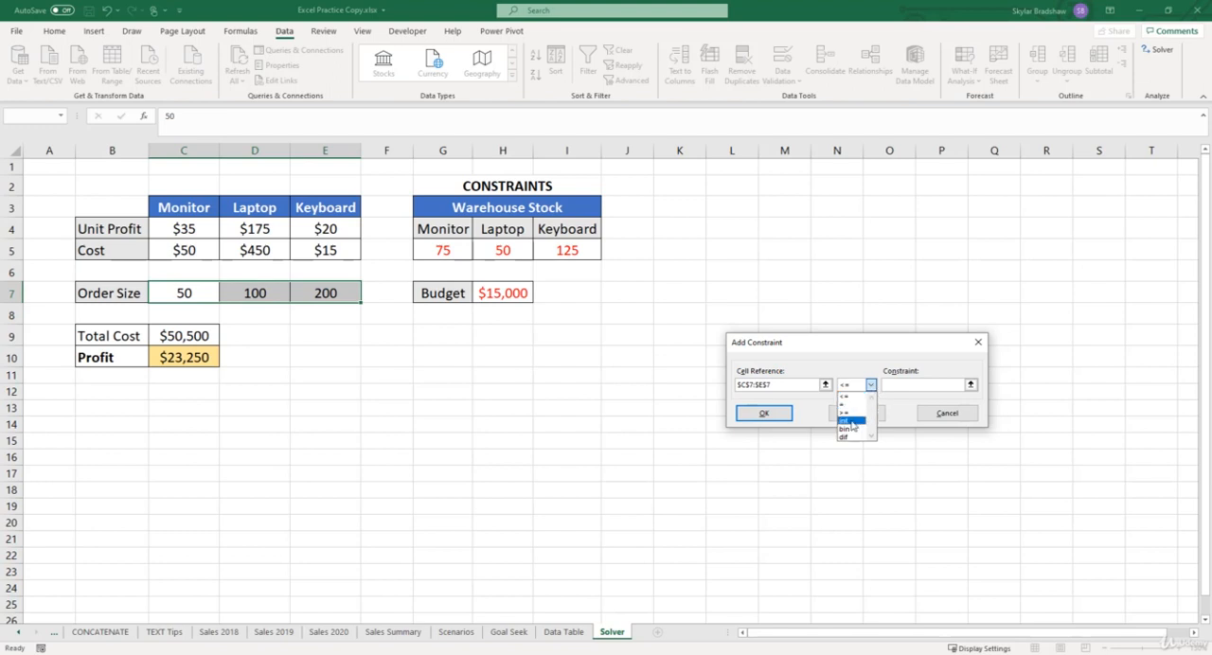
{"action": "left_click", "coordinate": [851, 421]}
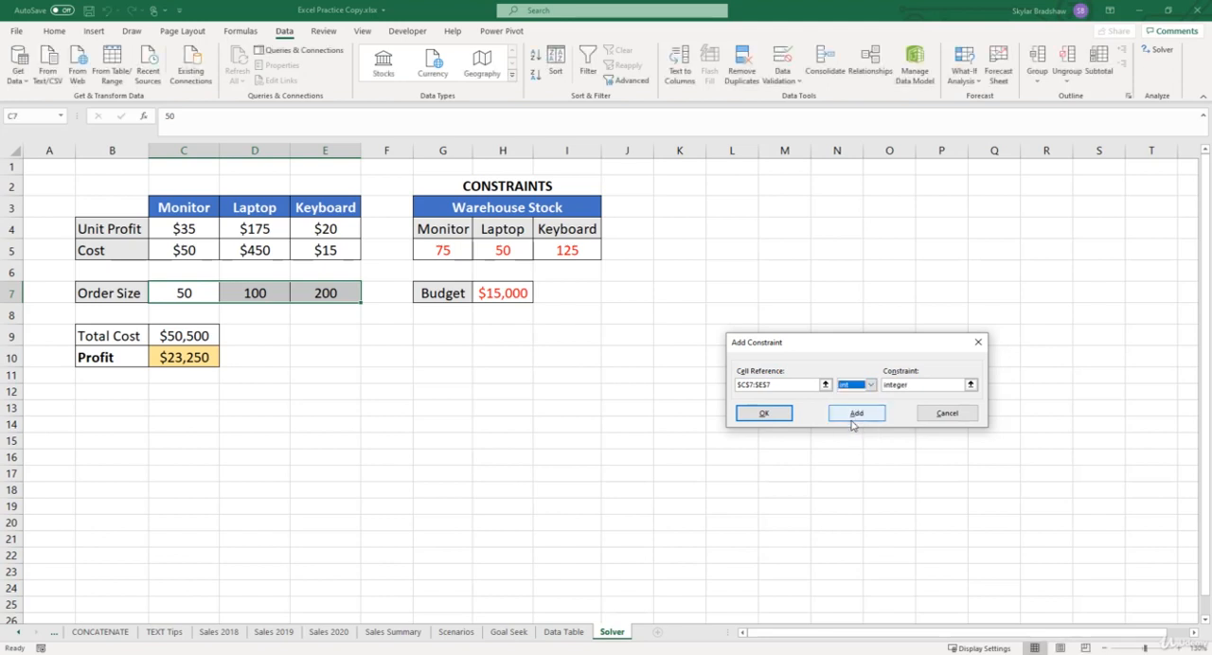
{"action": "left_click", "coordinate": [763, 414]}
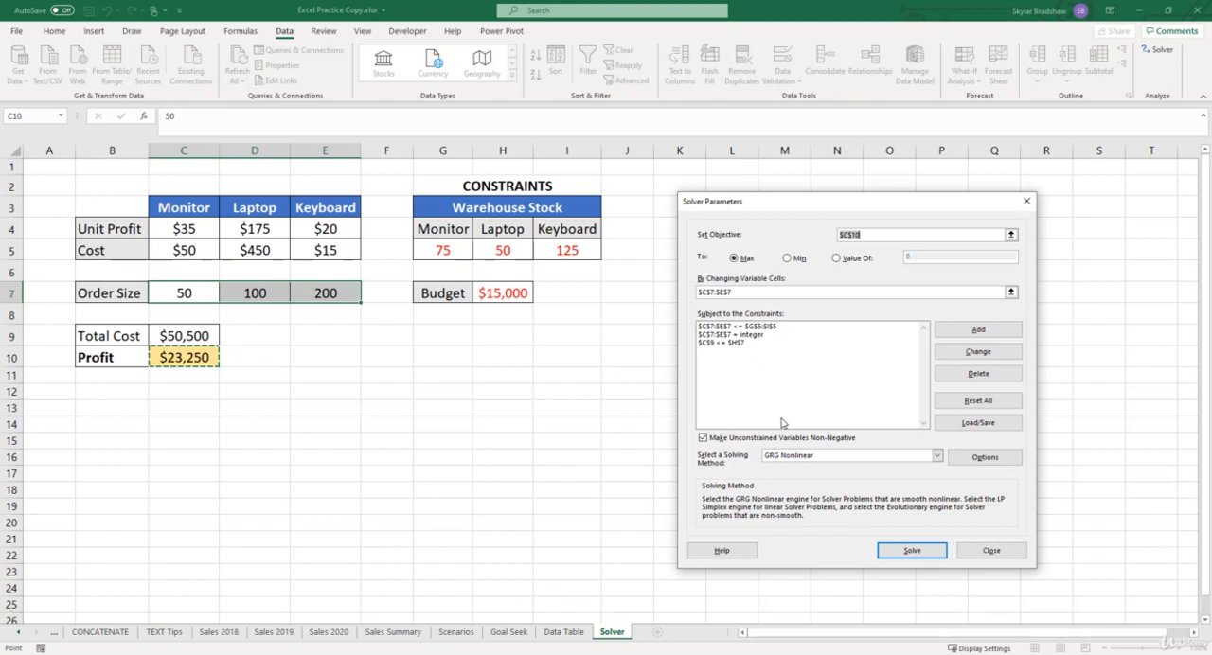
{"action": "left_click", "coordinate": [884, 549]}
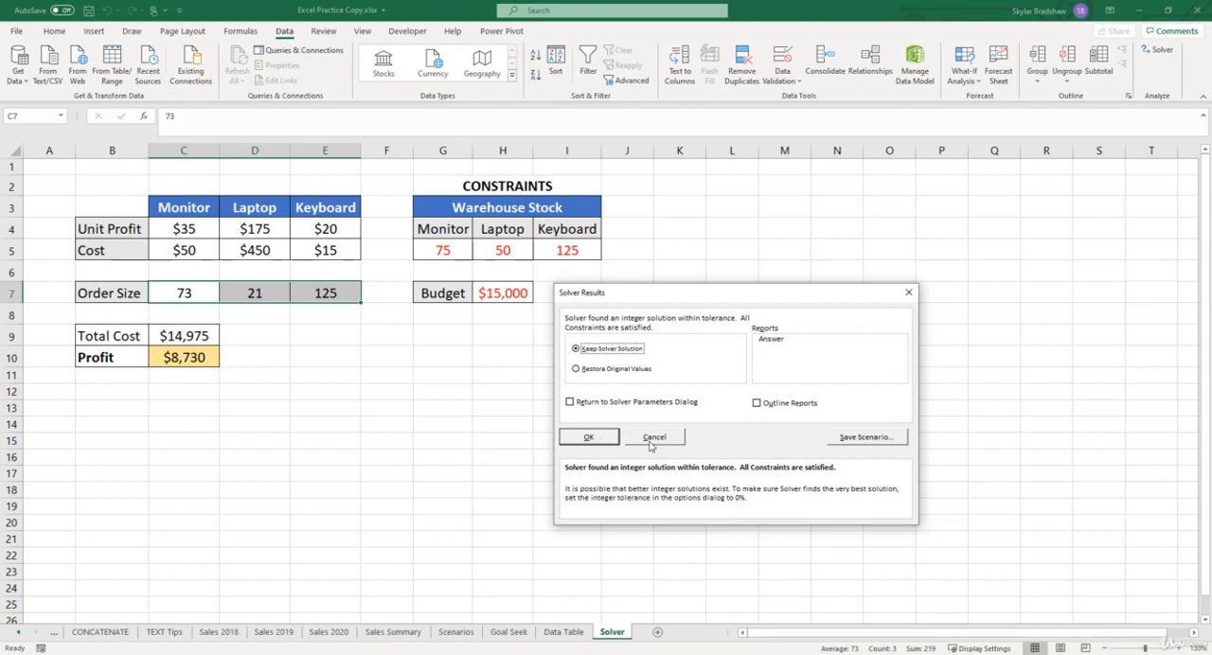
{"action": "left_click", "coordinate": [602, 441]}
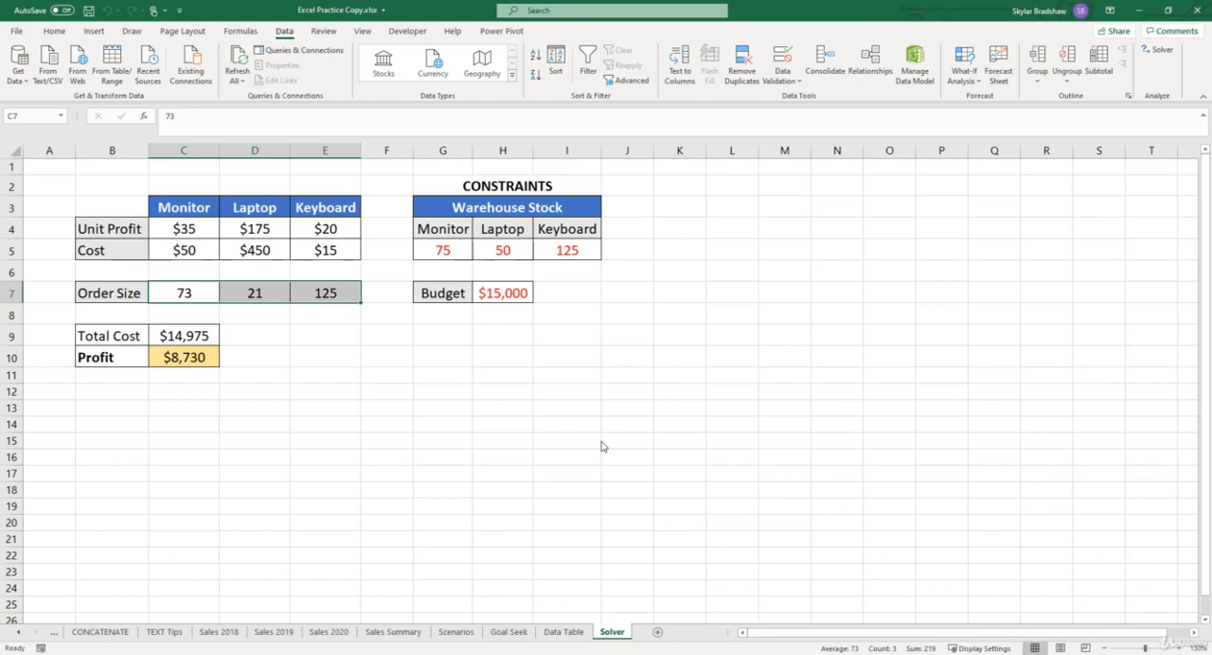
- Set the budget in H7 to 30000 and rerun Solver with the same parameters, keeping the Solver solution
{"action": "left_click", "coordinate": [507, 294]}
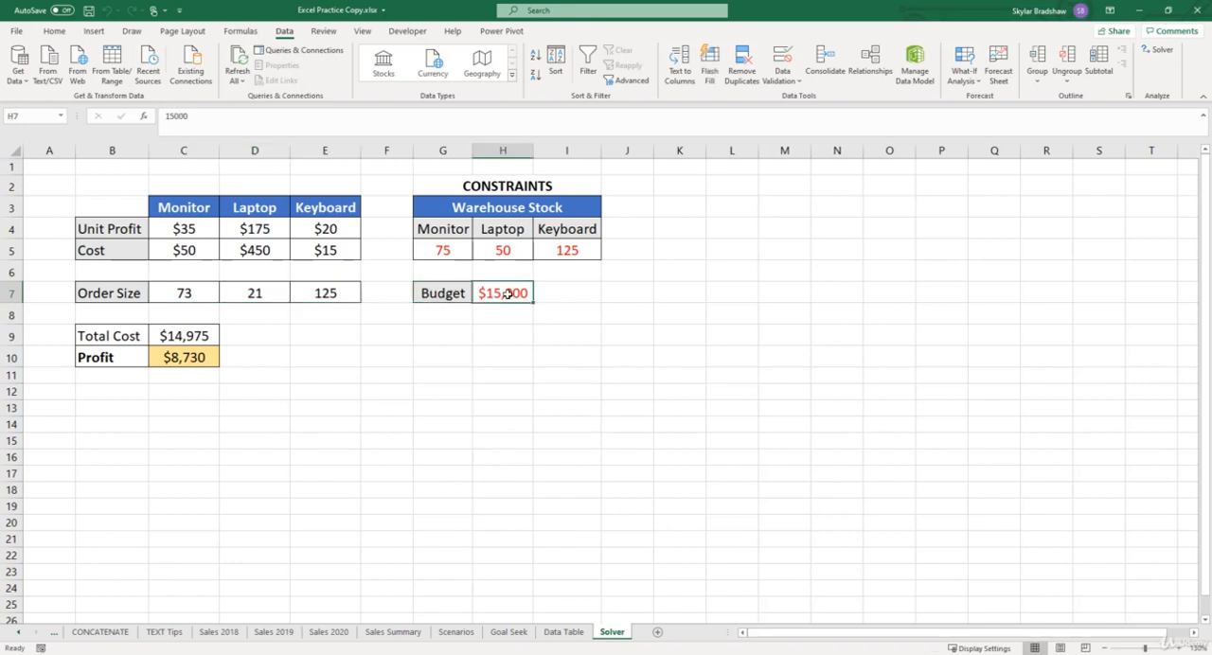
{"action": "type", "text": "30000"}
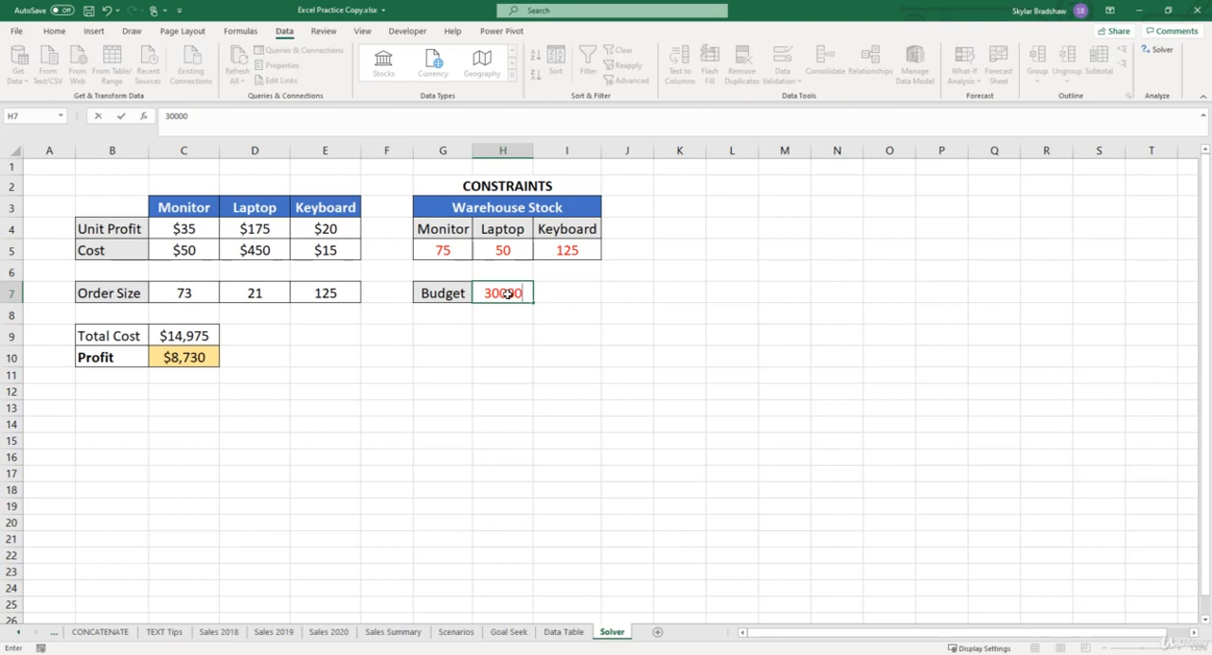
{"action": "key", "text": "Return"}
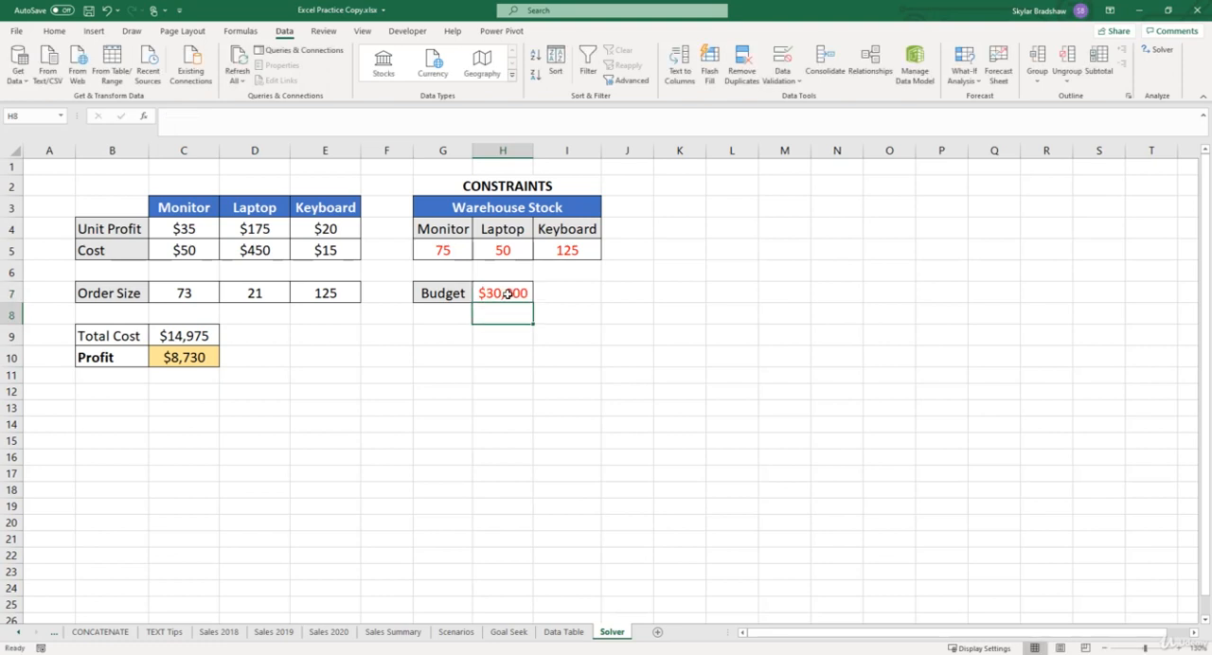
{"action": "left_click", "coordinate": [1155, 51]}
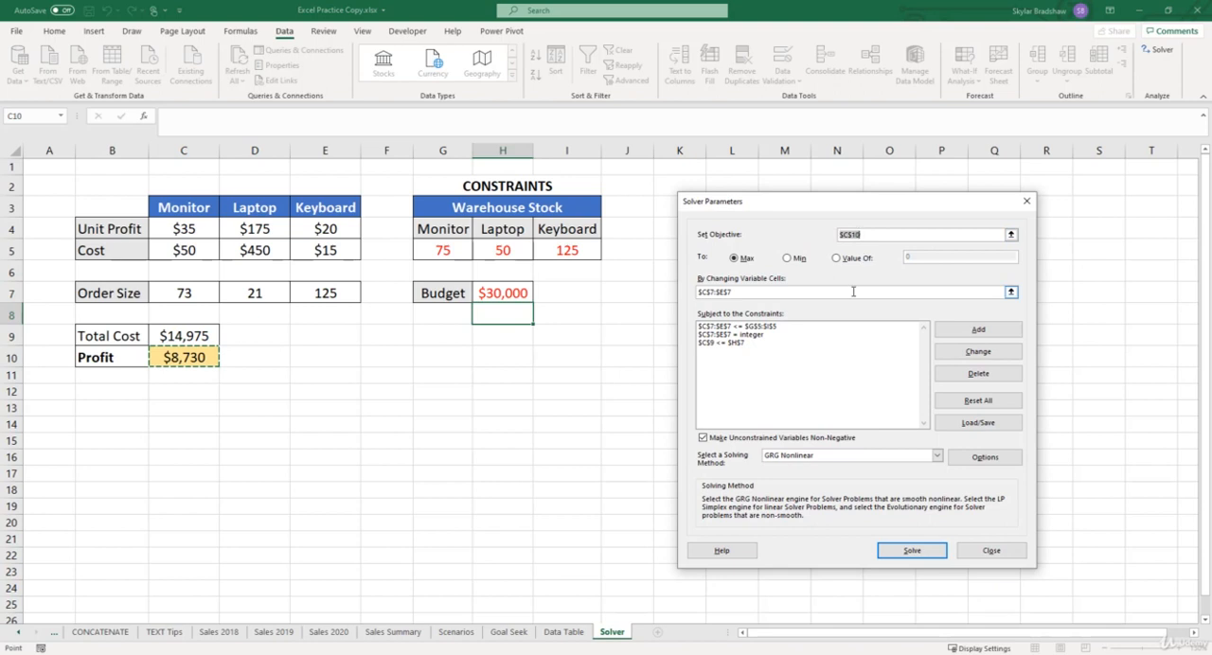
{"action": "left_click", "coordinate": [886, 552]}
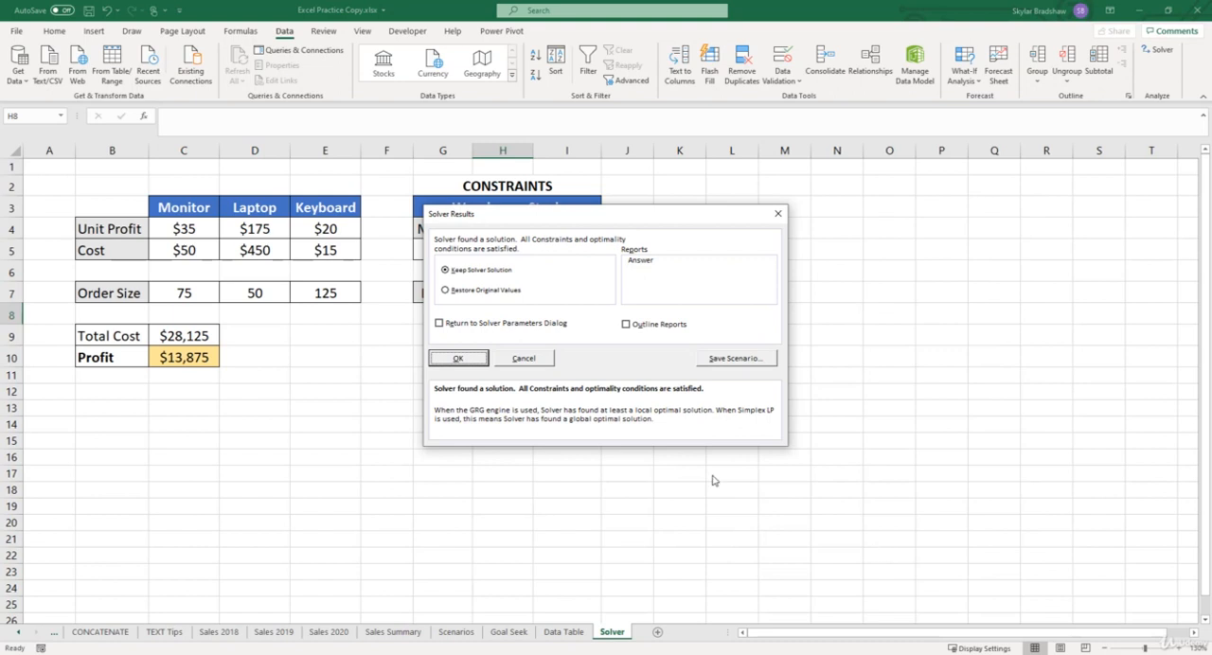
{"action": "left_click", "coordinate": [473, 362]}
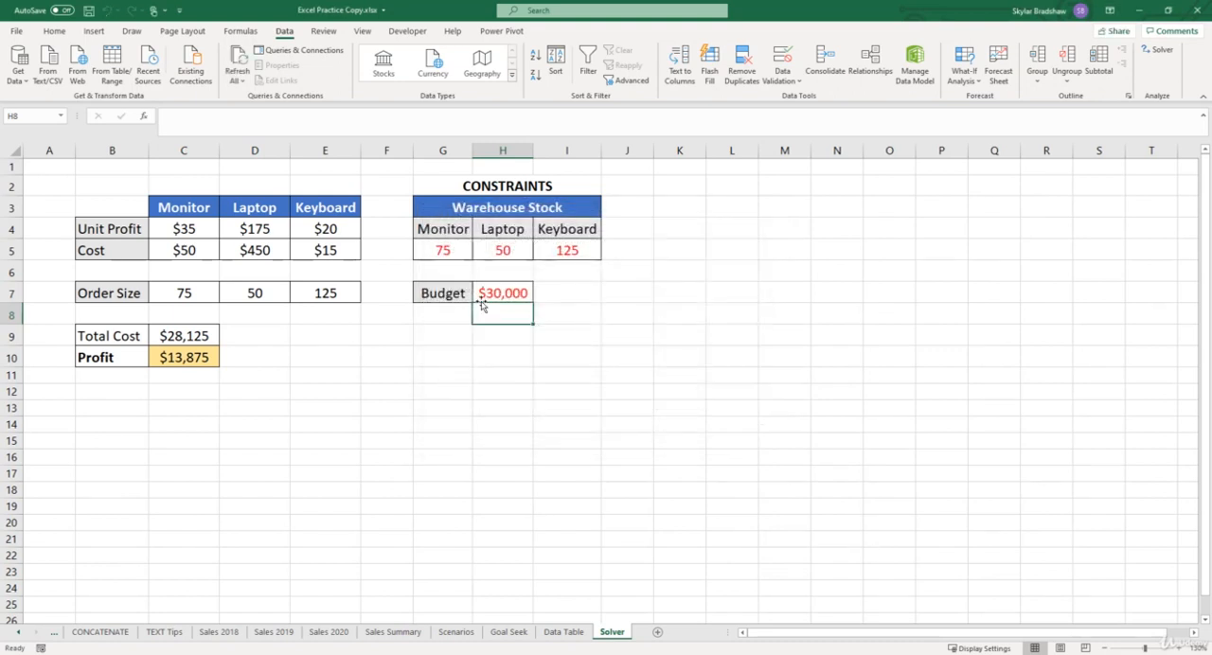